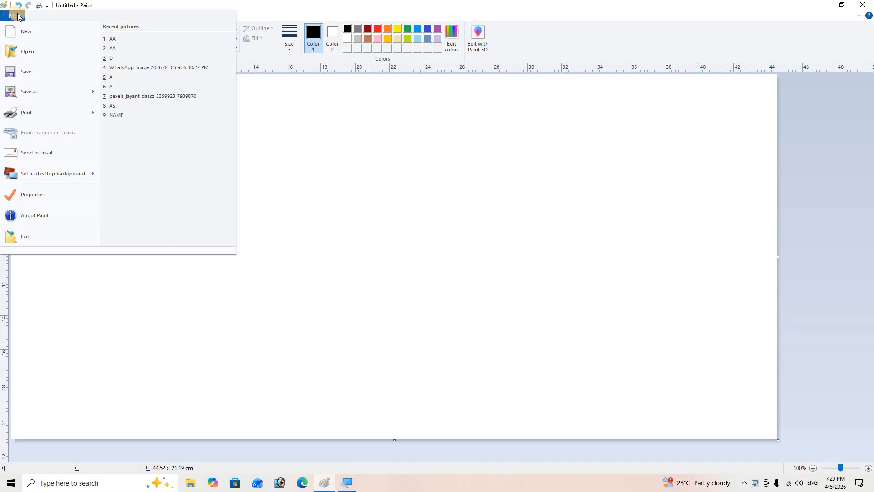
click(17, 16)
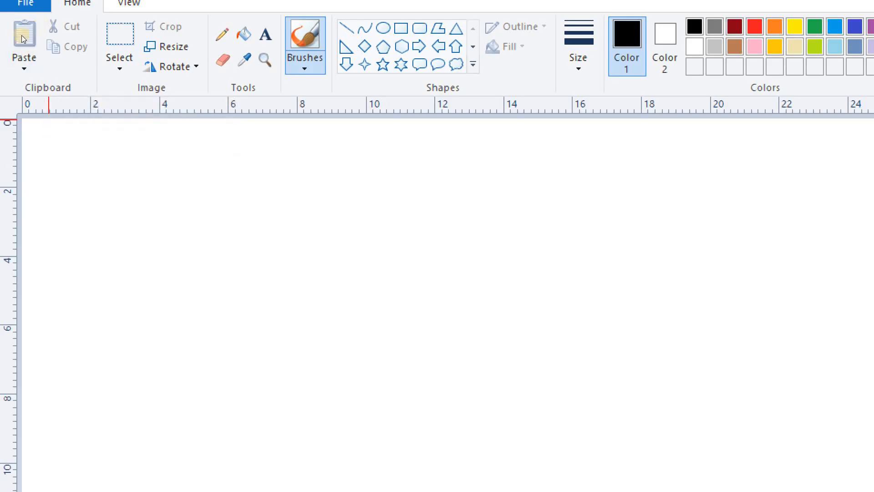
Step: Draw a hexagon about 5 by 6 cm with a thick black outline and place it near the canvas's upper-left corner
click(99, 143)
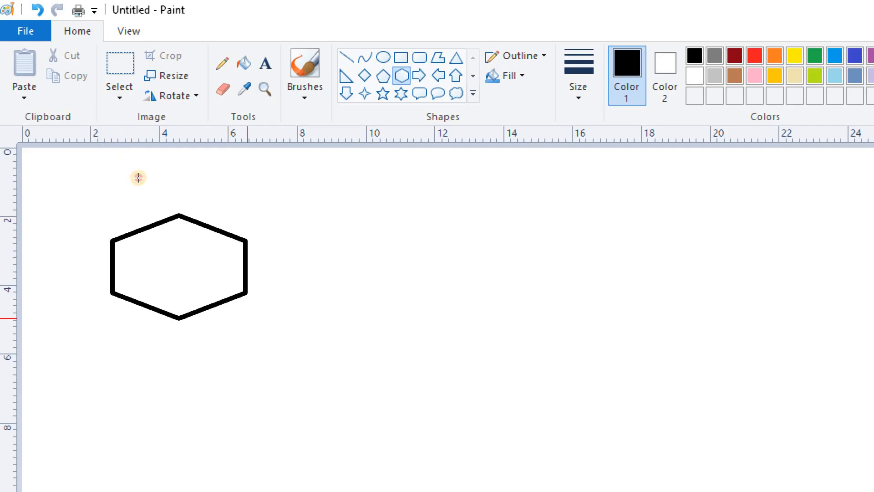
drag(247, 317, 285, 417)
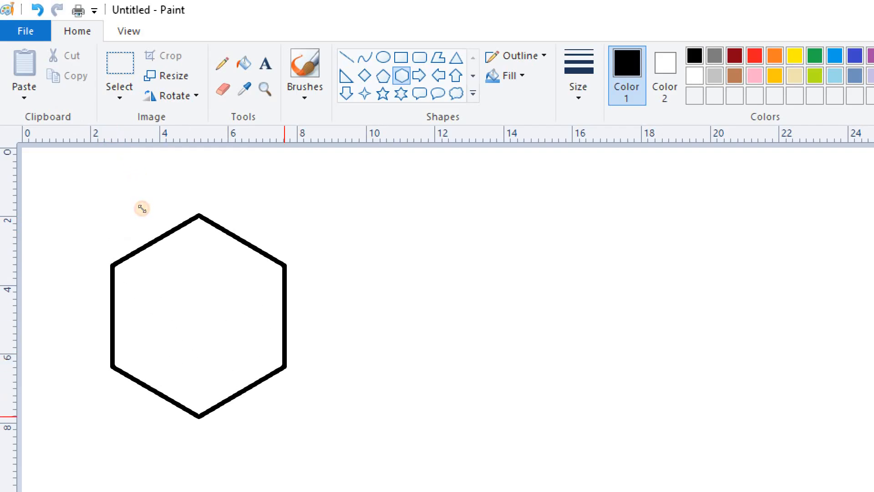
drag(169, 286, 118, 249)
click(265, 214)
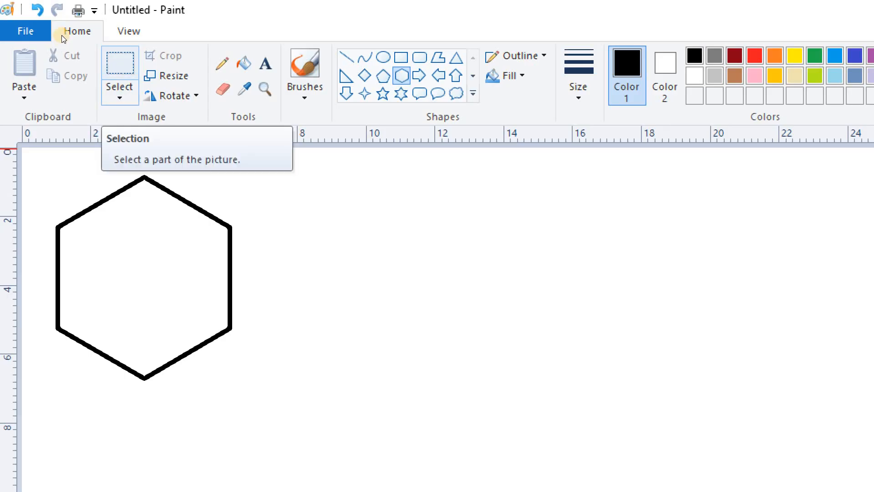
click(123, 70)
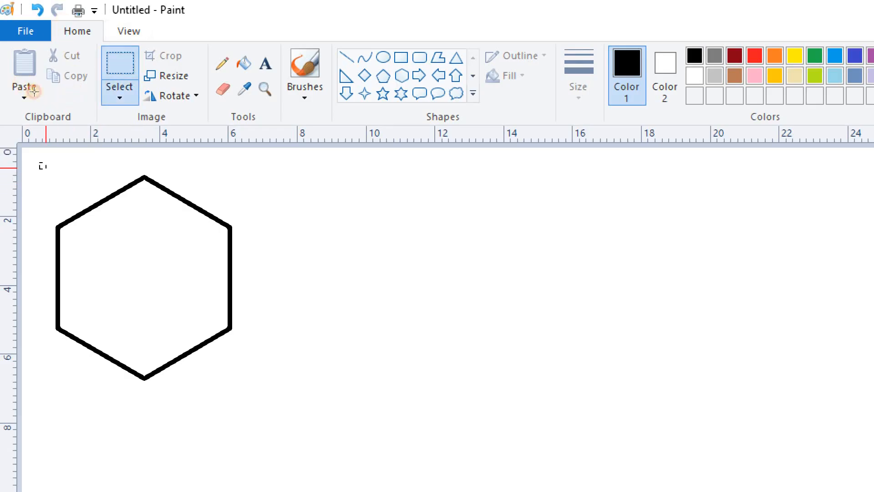
mouse_move(39, 163)
mouse_down()
mouse_move(121, 195)
mouse_move(249, 205)
mouse_move(257, 223)
mouse_move(255, 400)
mouse_up()
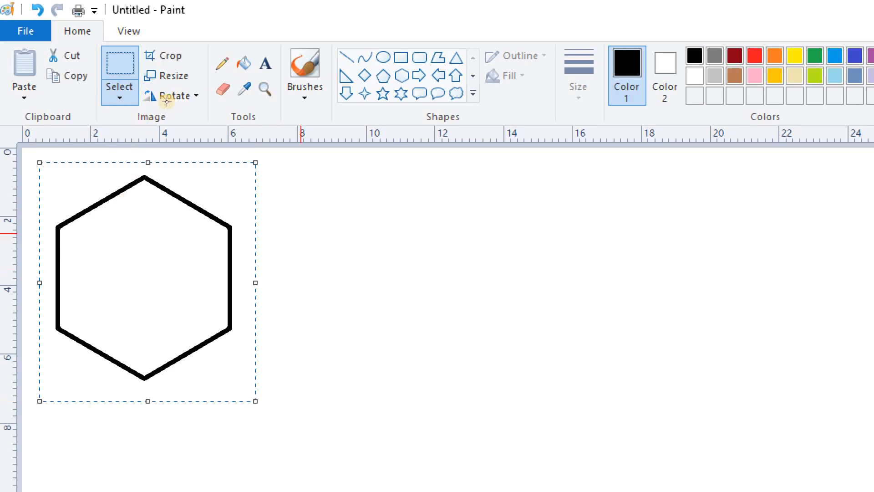
click(334, 203)
Step: Fill the inside of the hexagon with red
click(243, 63)
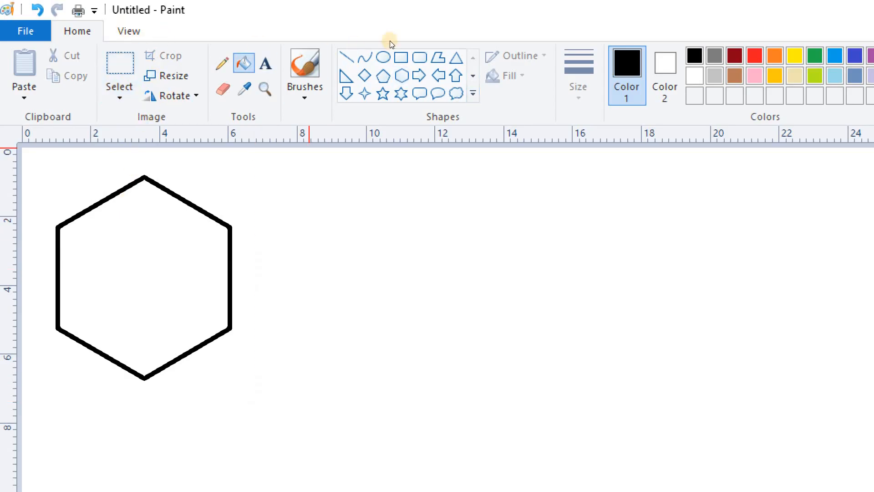
click(754, 56)
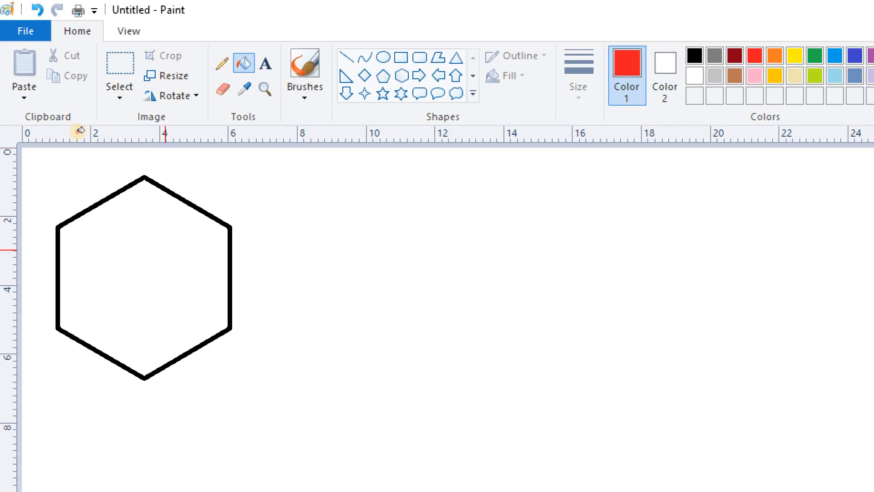
click(141, 252)
Step: Copy the red hexagon with a rectangular selection and paste a duplicate directly to the right of the original
click(119, 64)
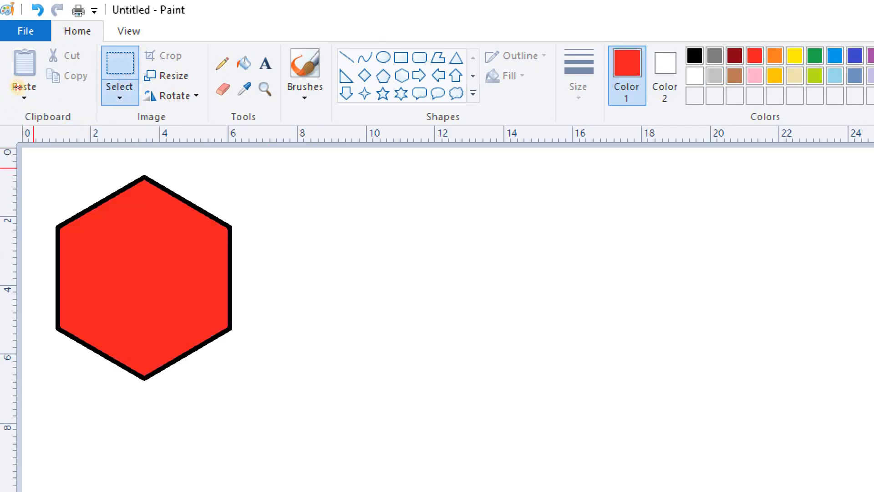
mouse_move(33, 167)
mouse_down()
mouse_move(234, 256)
mouse_move(253, 403)
mouse_up()
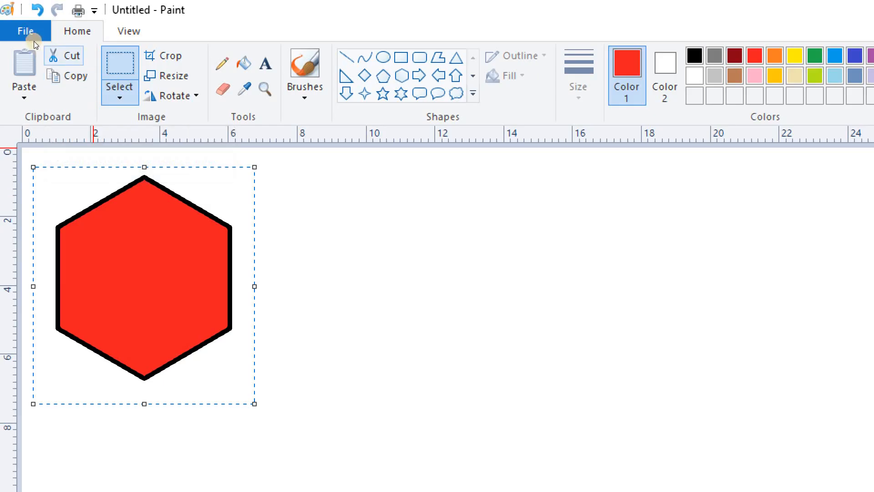
click(140, 99)
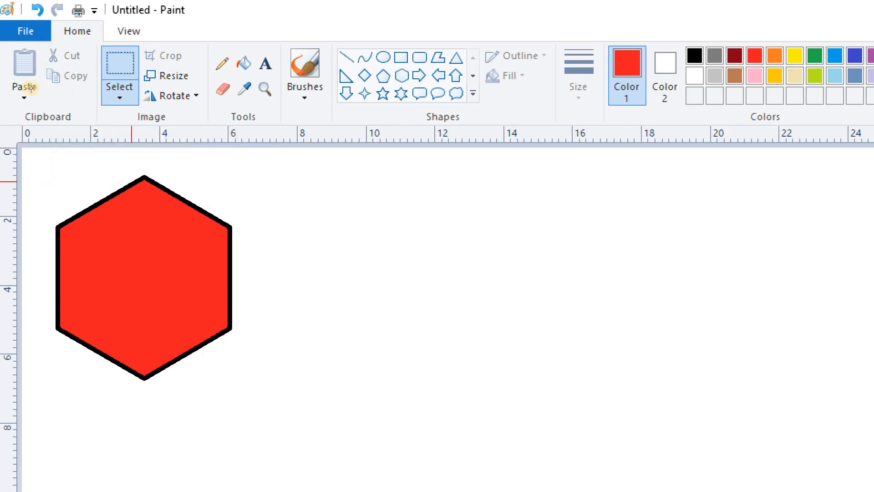
mouse_move(34, 165)
mouse_down()
mouse_move(49, 190)
mouse_move(247, 309)
mouse_move(256, 401)
mouse_up()
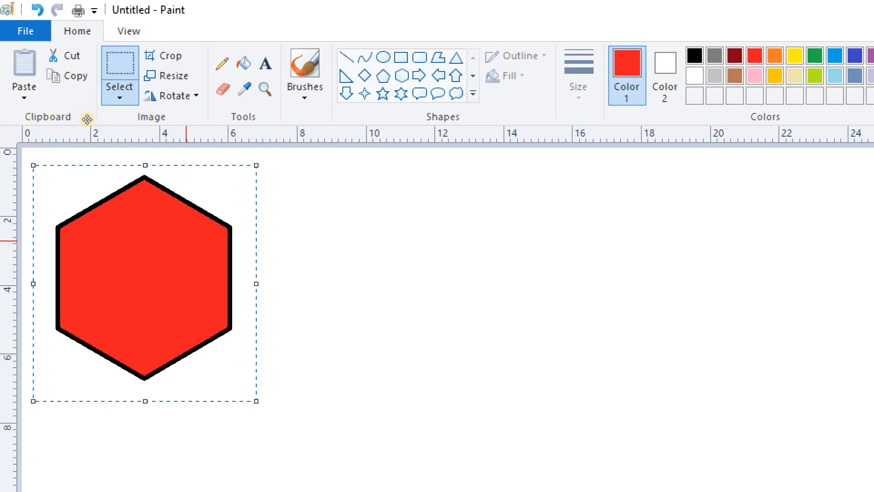
click(68, 77)
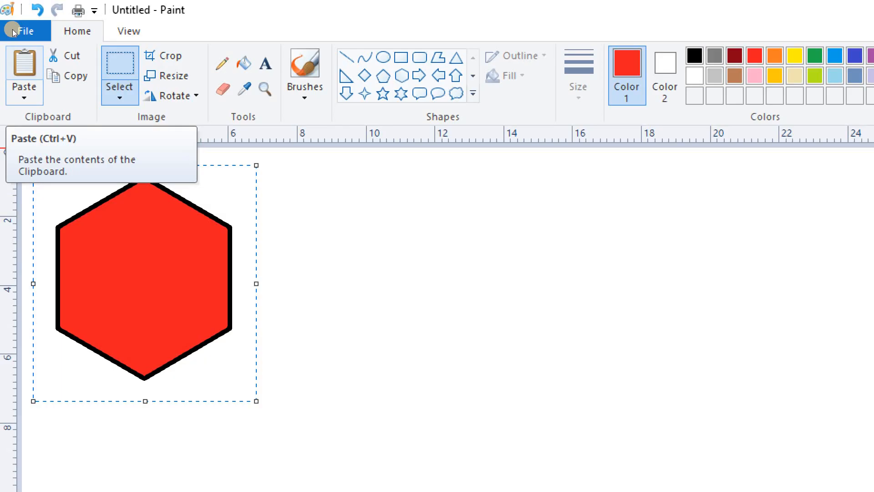
click(25, 68)
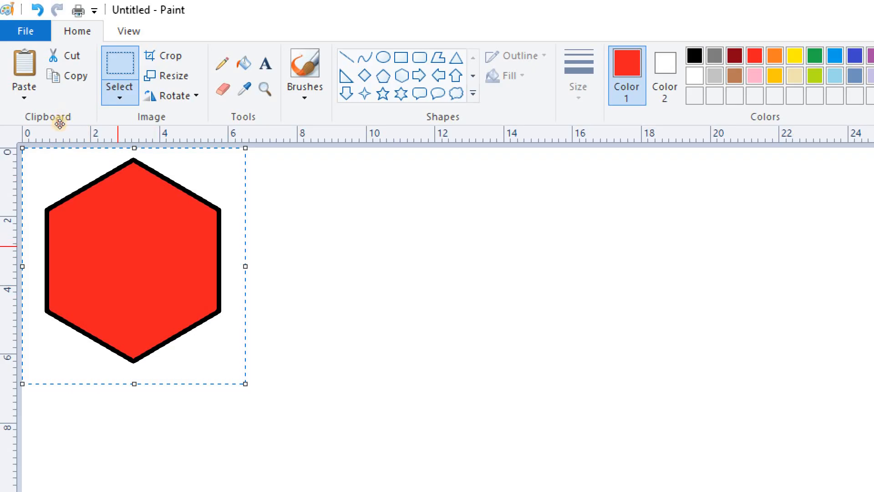
drag(59, 124, 171, 129)
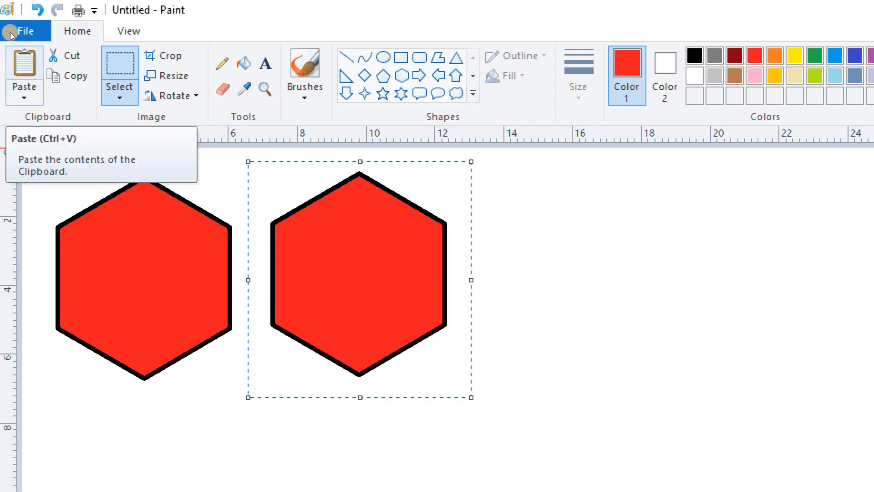
Step: Paste a third hexagon to the right of the second one and cut it from the canvas
click(21, 65)
mouse_move(97, 254)
mouse_down()
mouse_move(572, 250)
mouse_move(536, 267)
mouse_up()
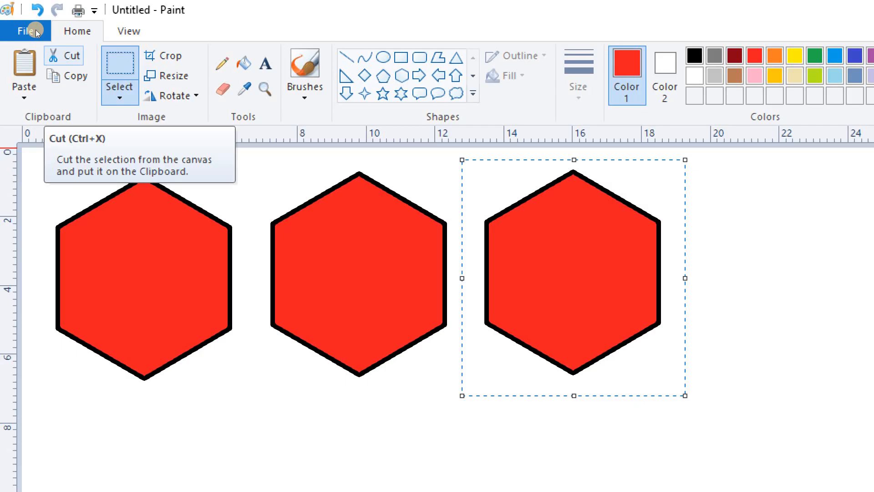
key(ctrl+x)
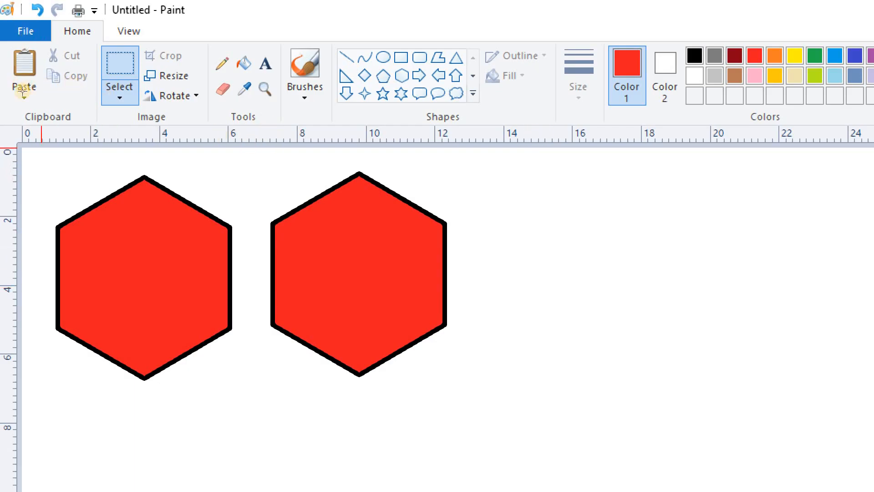
Step: Cut the leftmost hexagon and paste it to the right of the remaining one, leaving it deselected
drag(36, 167, 250, 392)
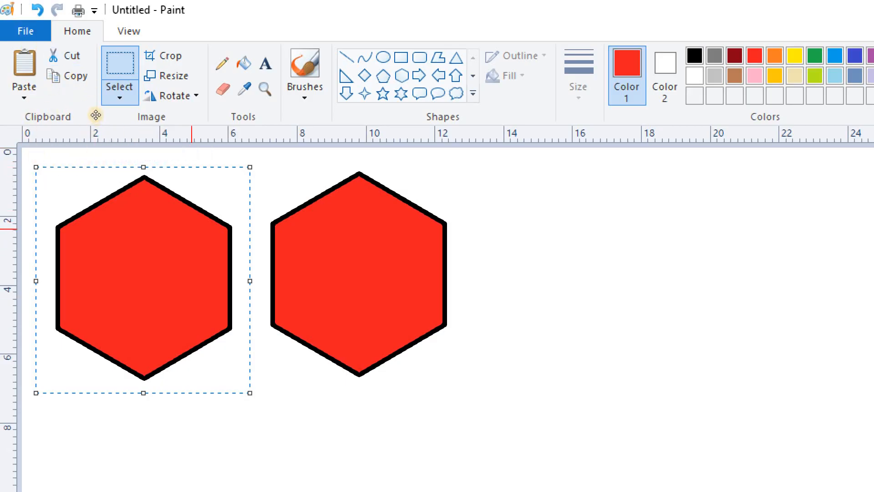
key(ctrl+x)
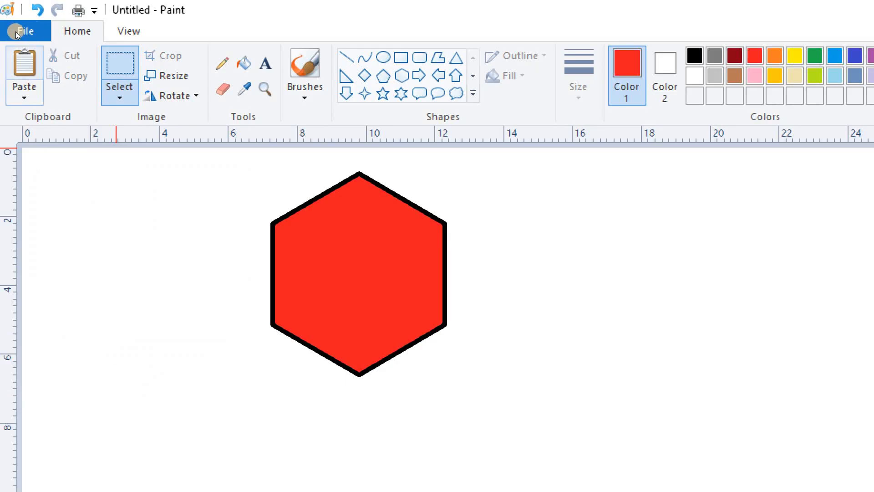
click(24, 66)
drag(50, 146, 277, 144)
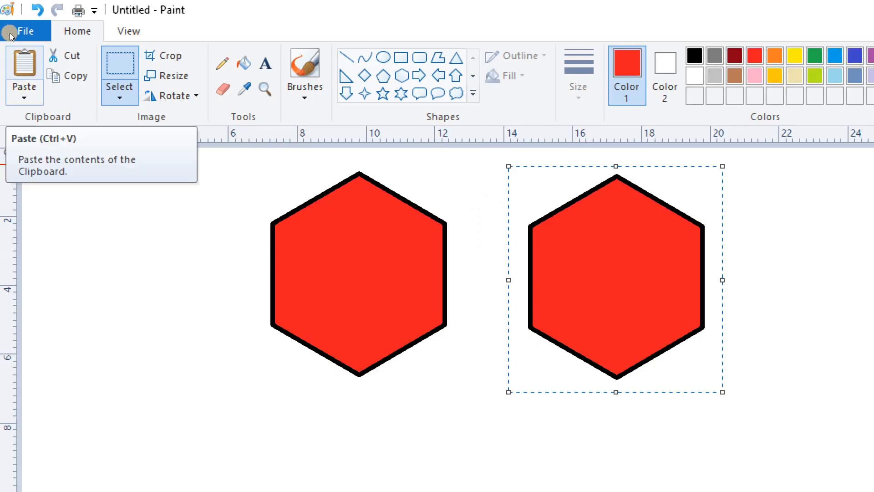
click(235, 219)
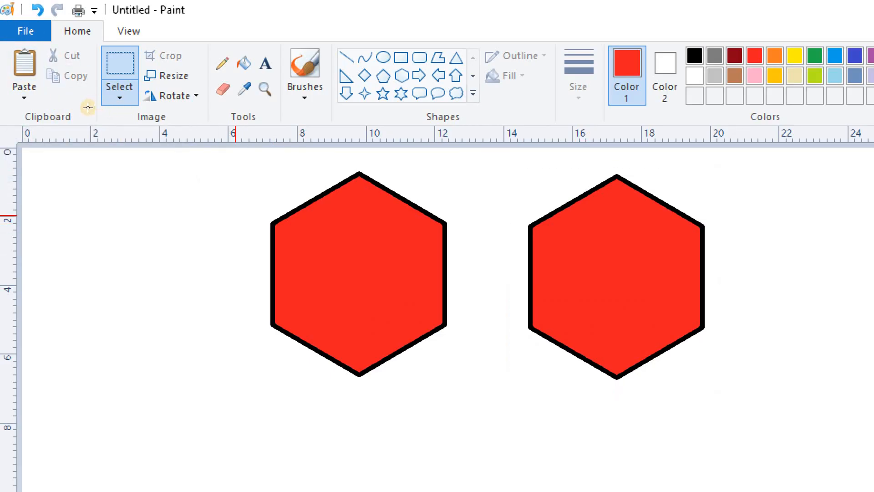
Step: Cut the lower part of the left hexagon and paste it slightly below the upper part, leaving a narrow gap
drag(237, 261, 477, 398)
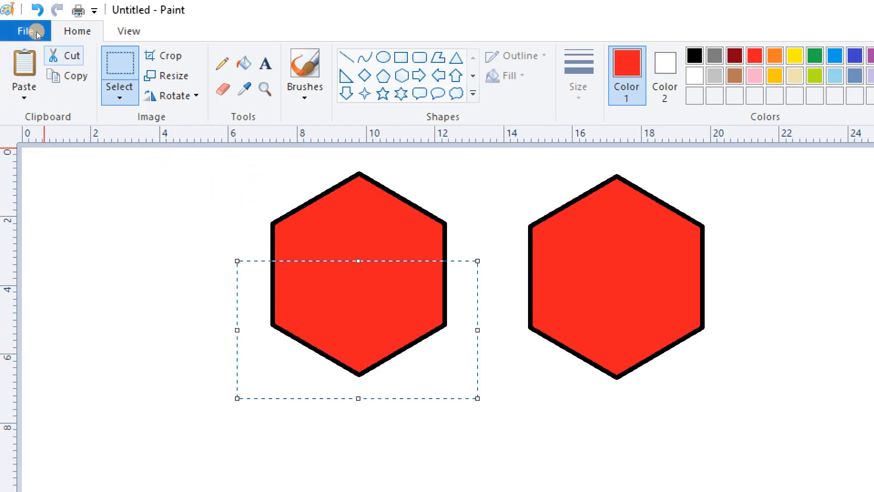
click(64, 55)
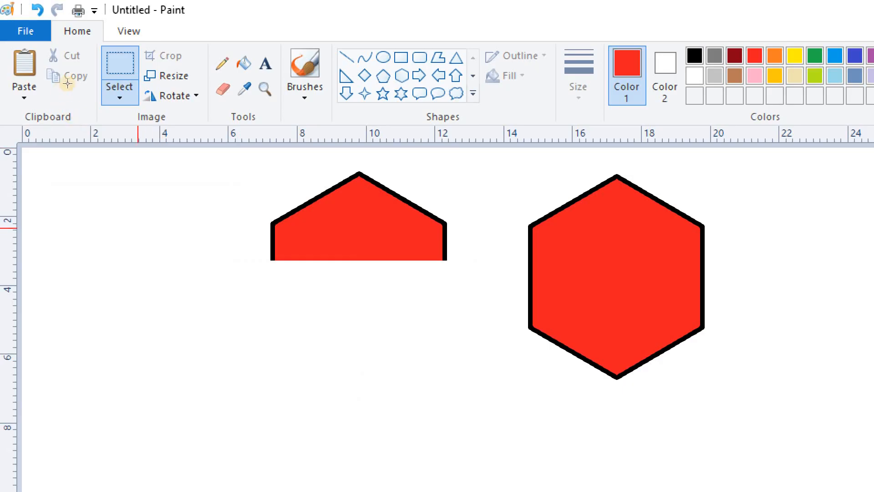
click(15, 32)
drag(112, 222, 328, 353)
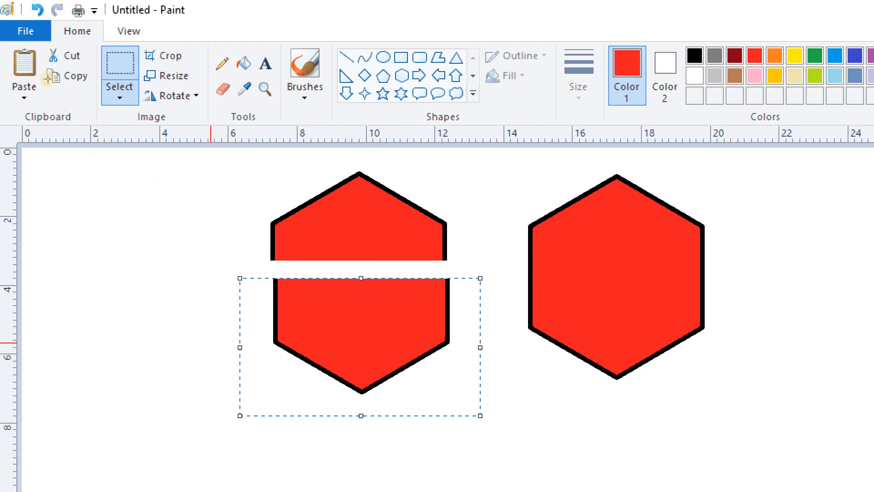
Step: Paste another copy of the cut hexagon piece in the empty area left of the split hexagon and deselect it
click(30, 68)
drag(133, 199, 141, 334)
drag(70, 166, 70, 163)
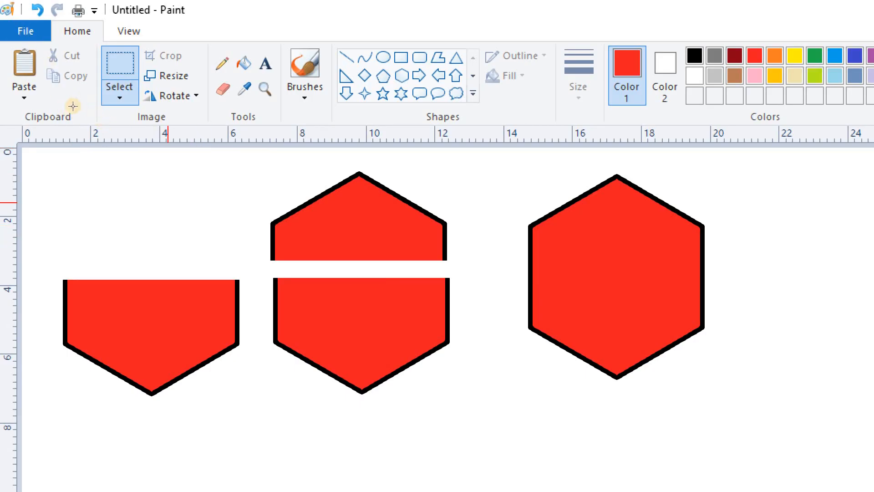
Step: Paste one more copy of the cut piece and place it below the whole hexagon on the right
click(10, 52)
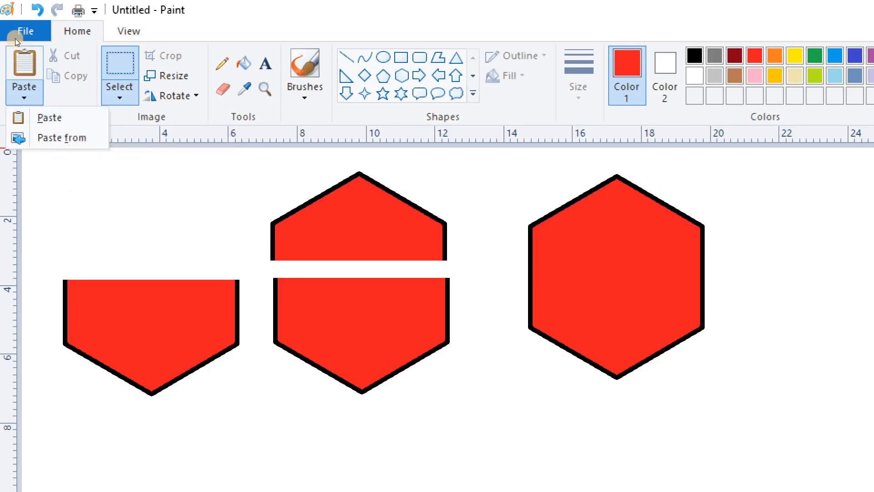
click(45, 117)
drag(132, 234, 590, 456)
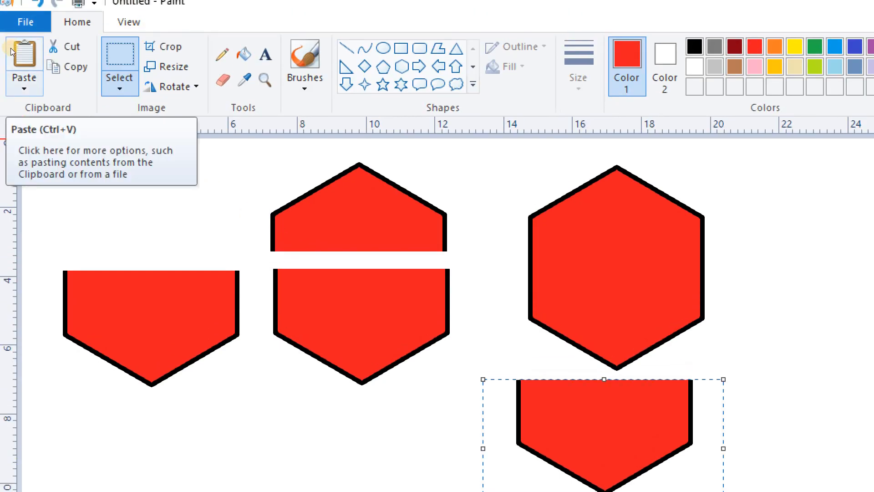
Step: Insert the picture AS from the Desktop folder onto the canvas using Paste from
click(11, 51)
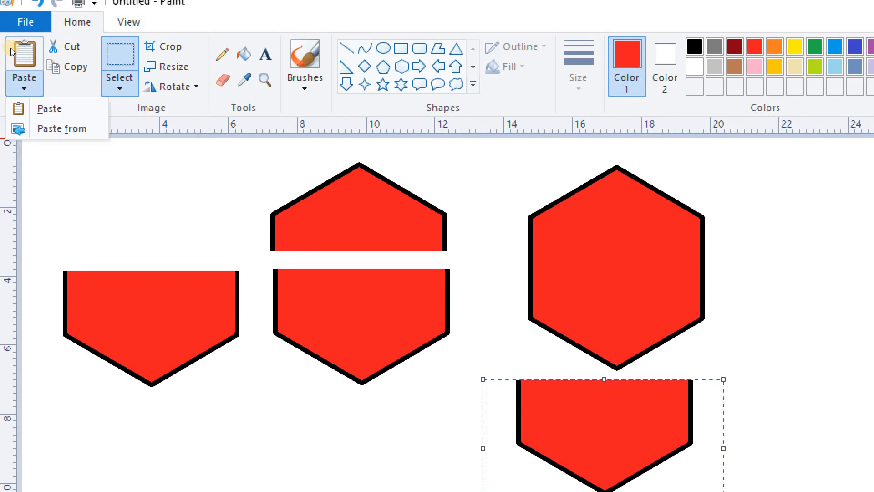
click(17, 74)
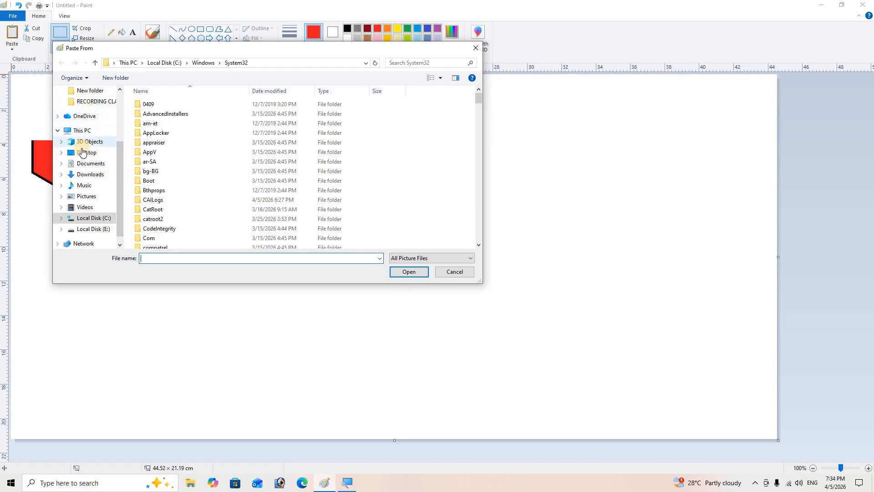
click(82, 153)
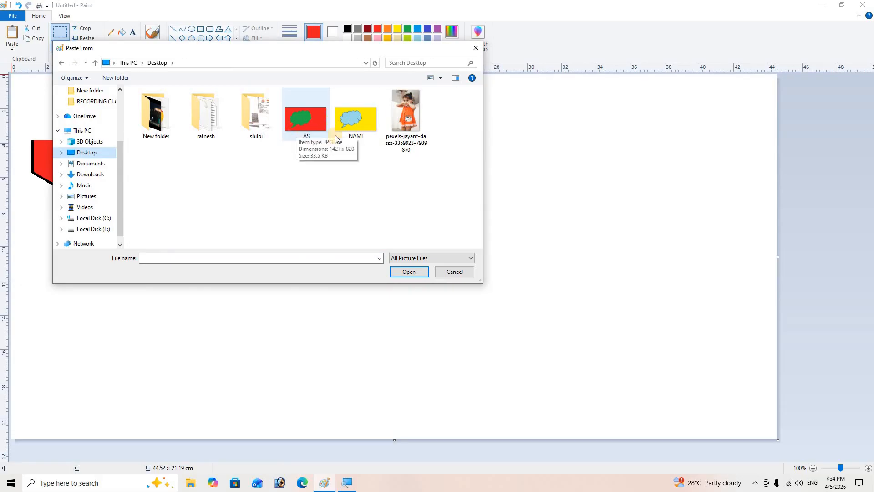
click(304, 125)
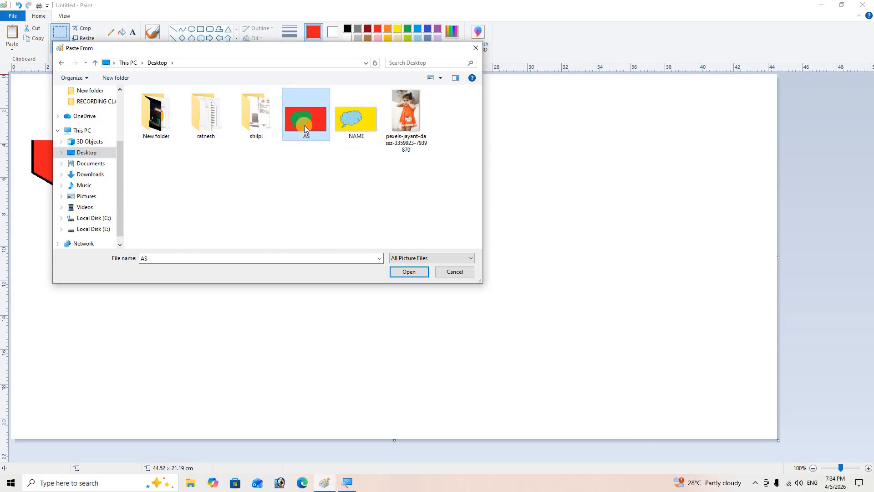
click(405, 275)
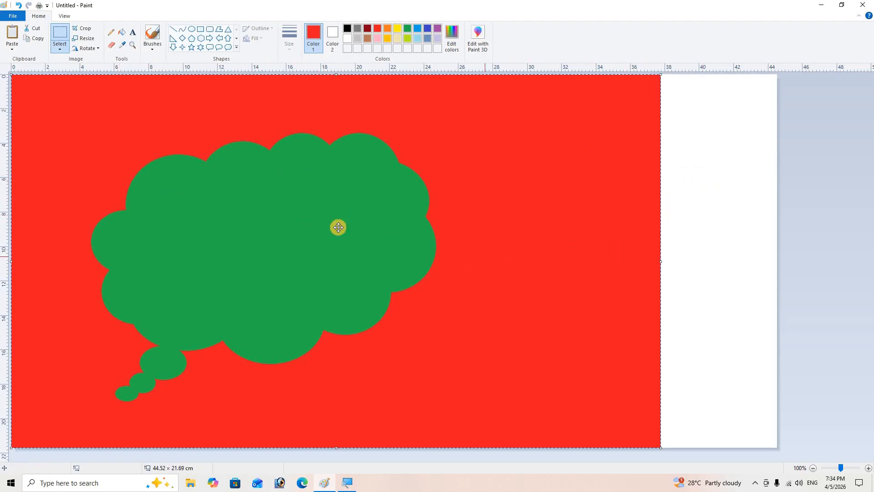
Step: Shrink the inserted AS picture to about 10.5 by 6 cm and move it over the right-hand hexagon shapes
drag(242, 198, 287, 206)
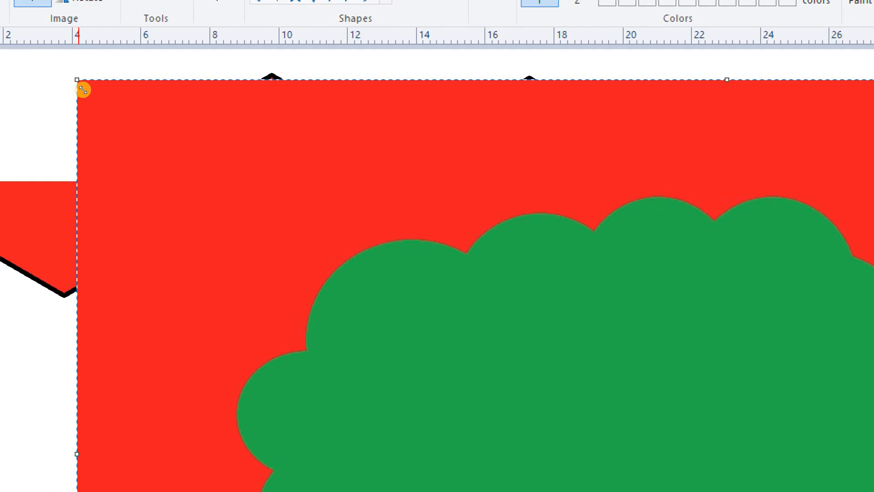
mouse_move(83, 90)
mouse_down()
mouse_move(119, 137)
mouse_move(212, 202)
mouse_up()
drag(289, 240, 129, 118)
drag(38, 82, 134, 130)
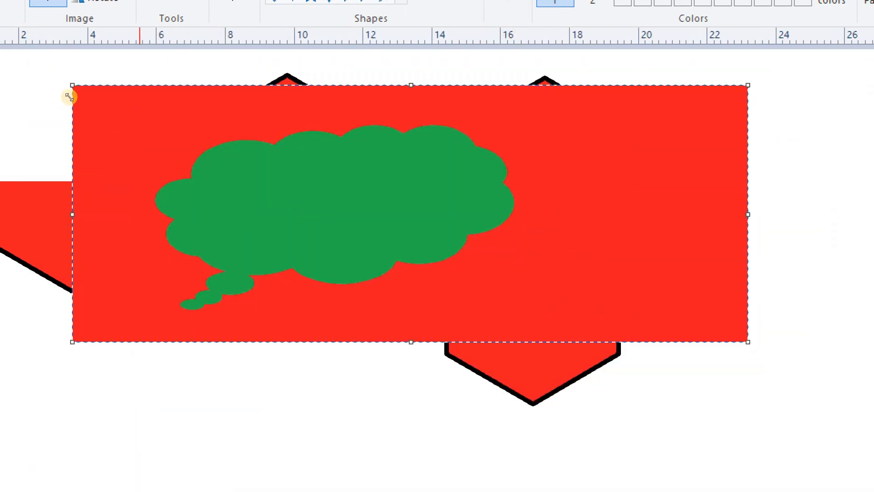
drag(69, 97, 387, 135)
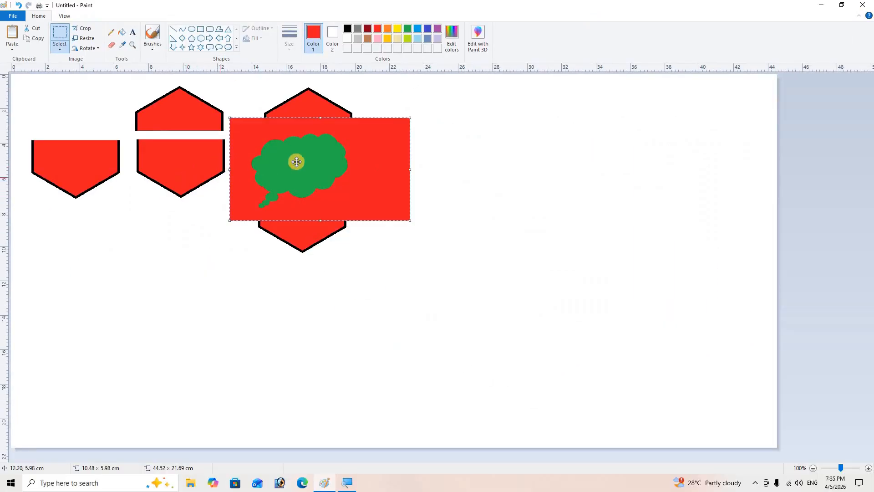
Step: Move the AS picture to the empty area below the split hexagon pieces on the left and deselect it
drag(512, 293, 280, 451)
drag(176, 277, 132, 245)
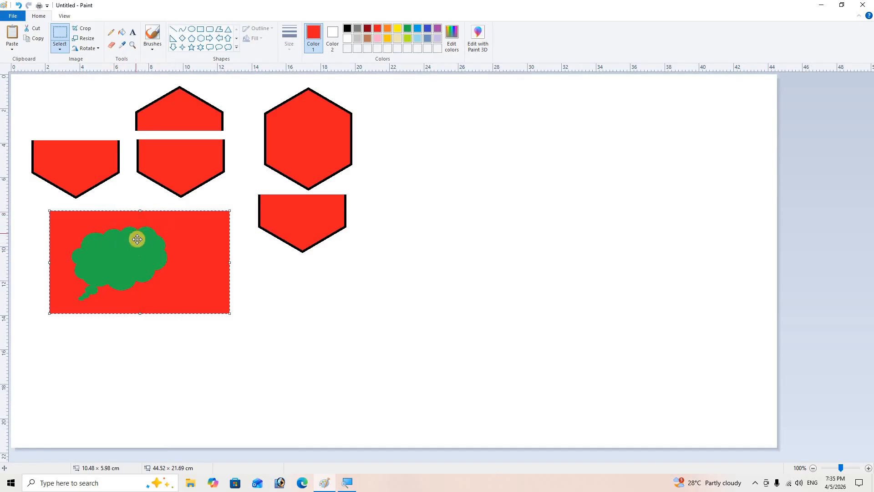
drag(110, 244, 180, 253)
click(196, 209)
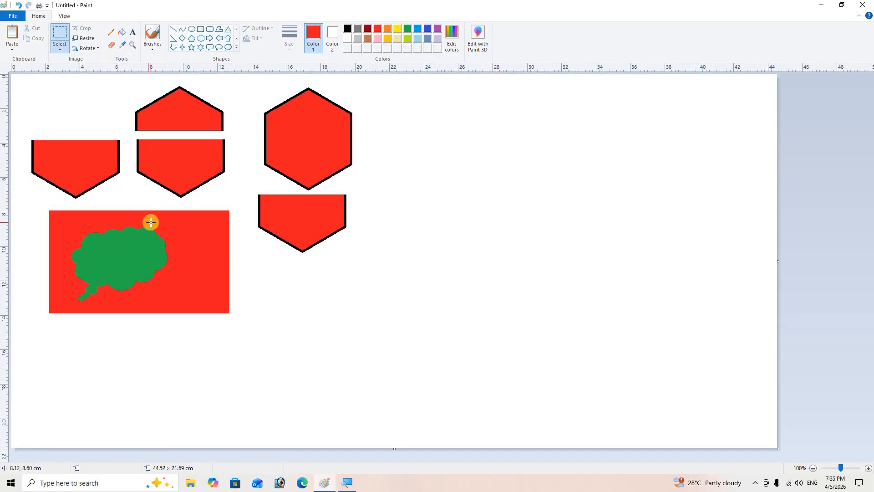
Step: Insert the picture NAME from the Desktop folder onto the canvas using Paste from
click(12, 48)
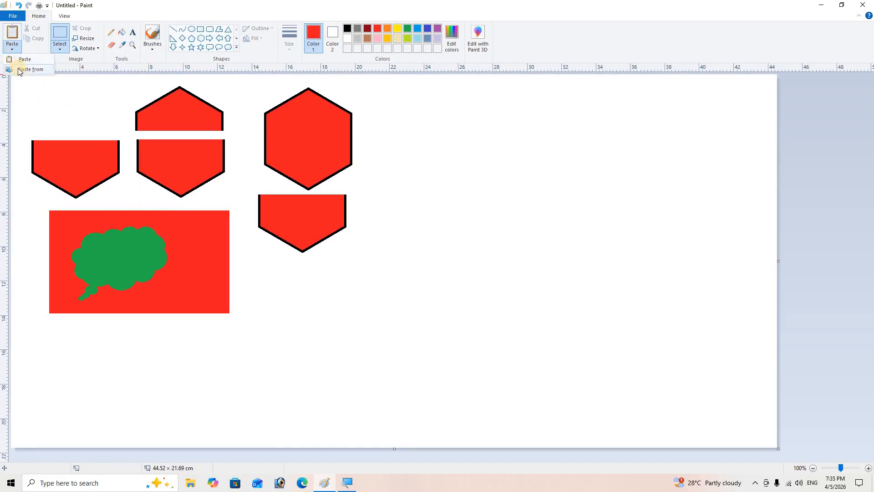
click(19, 70)
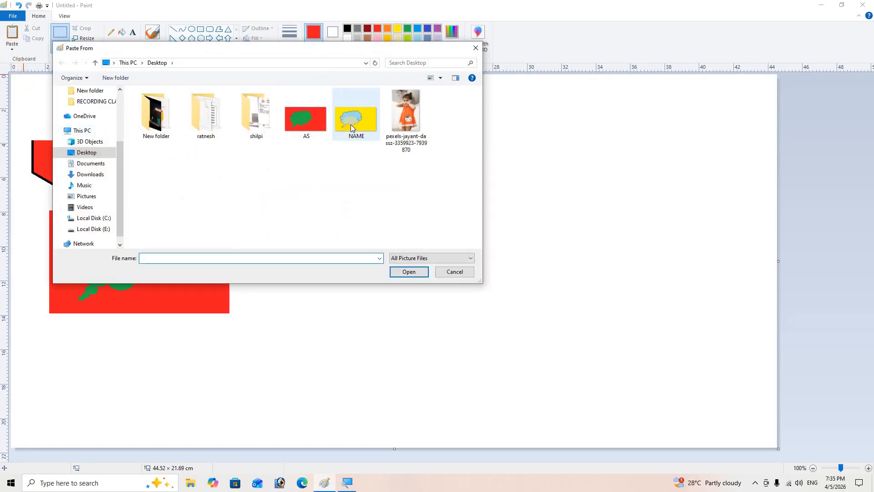
click(351, 124)
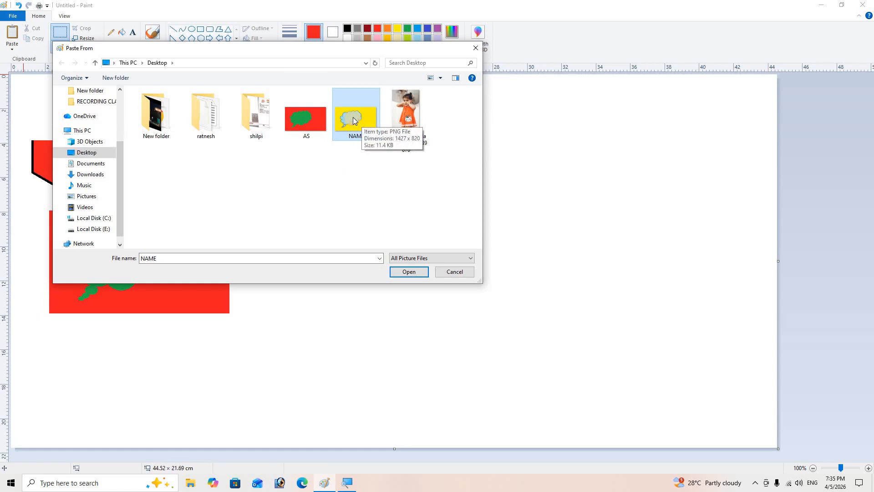
click(400, 272)
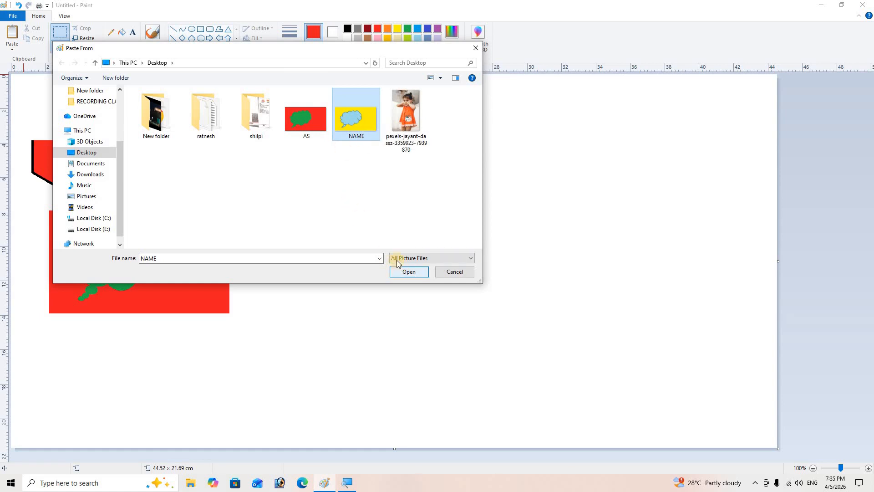
double_click(355, 121)
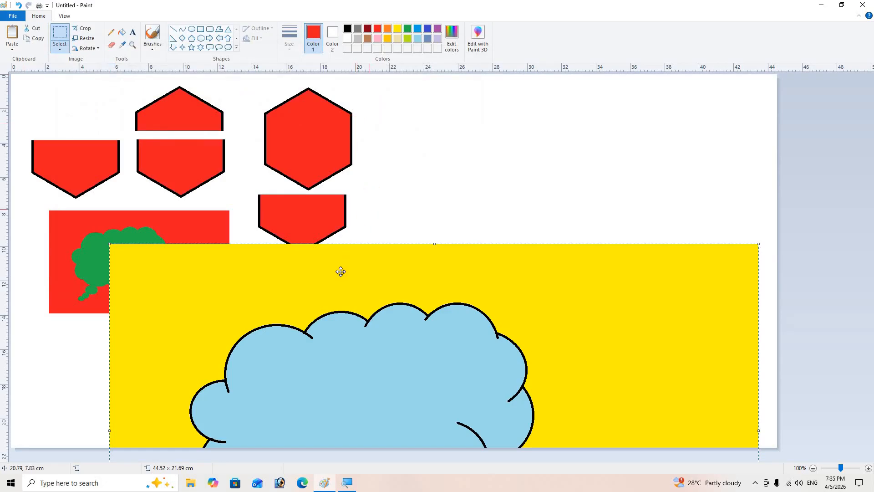
Step: Shrink the NAME picture to about 9.4 by 5 cm and place it below the hexagon piece on the right
drag(339, 315, 283, 172)
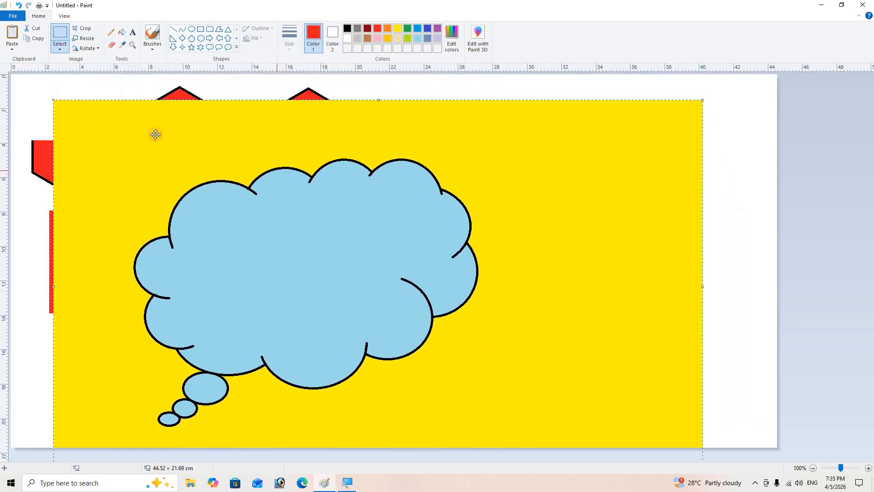
drag(53, 99, 300, 304)
drag(382, 341, 252, 197)
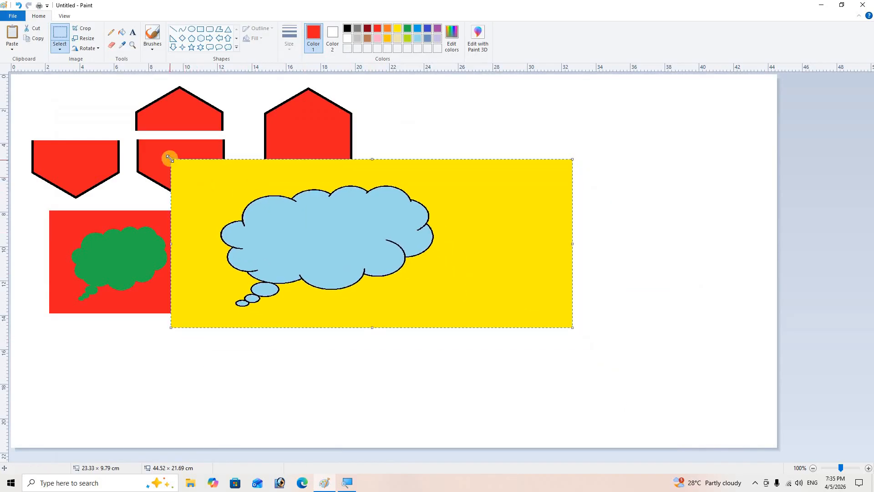
drag(218, 161, 353, 140)
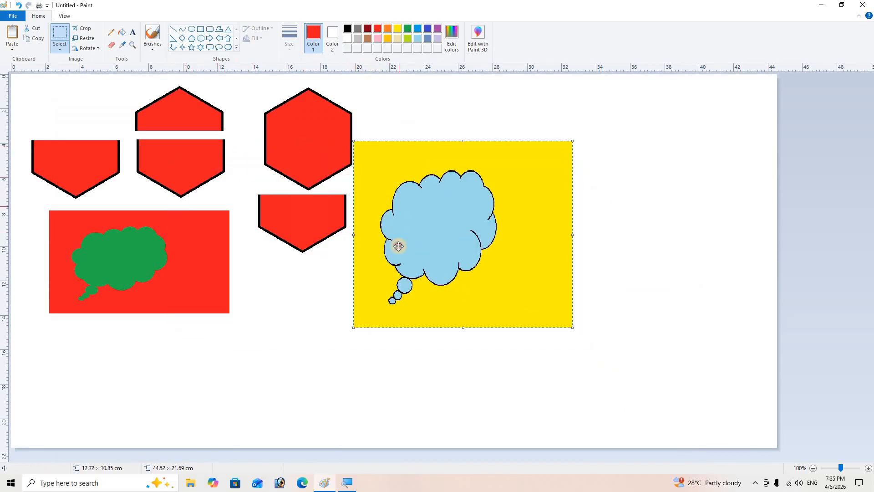
drag(395, 213, 369, 263)
drag(328, 285, 385, 286)
drag(464, 222, 463, 290)
drag(461, 321, 366, 288)
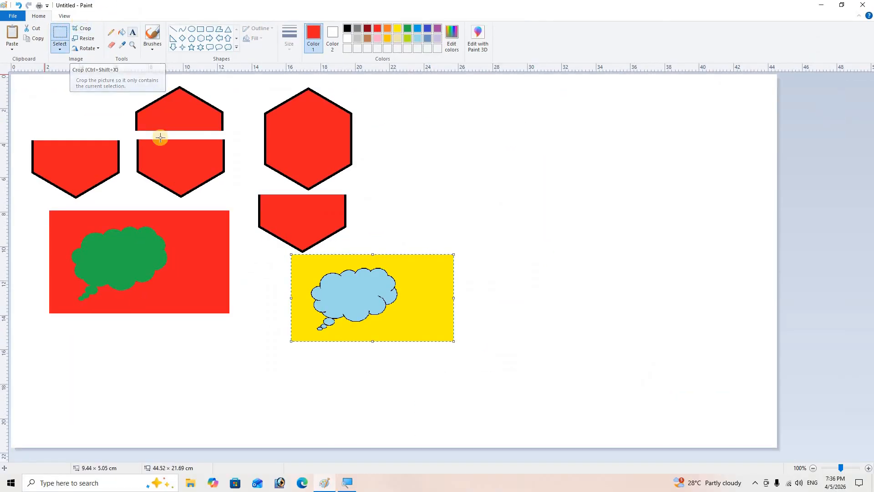
Step: Select the green cloud in the AS picture, about 6.7 by 4.6 cm, and crop the image to it
click(147, 184)
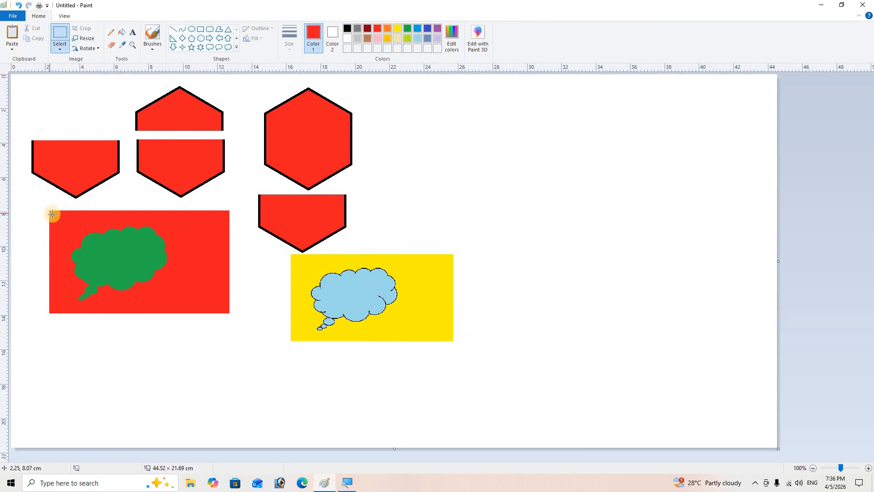
drag(62, 225, 176, 303)
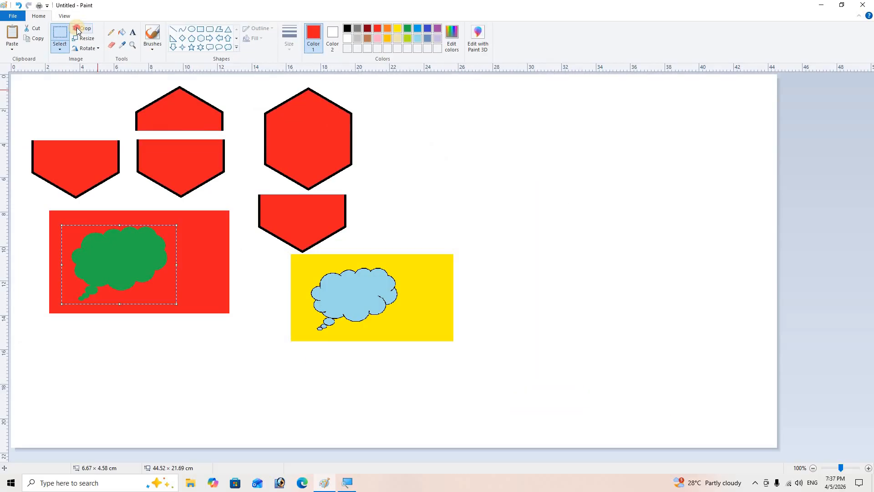
click(77, 29)
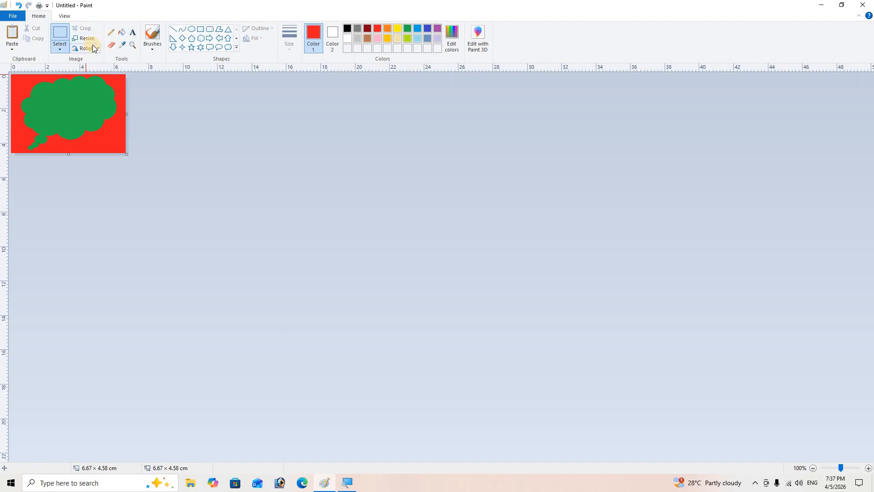
Step: Insert the photo of the child from the Desktop folder using Paste from and shift it over the small cropped canvas
click(12, 47)
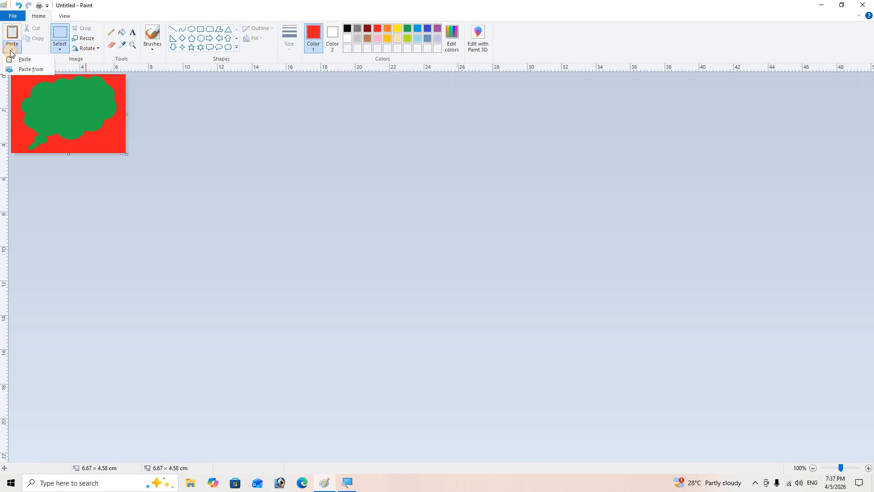
click(27, 69)
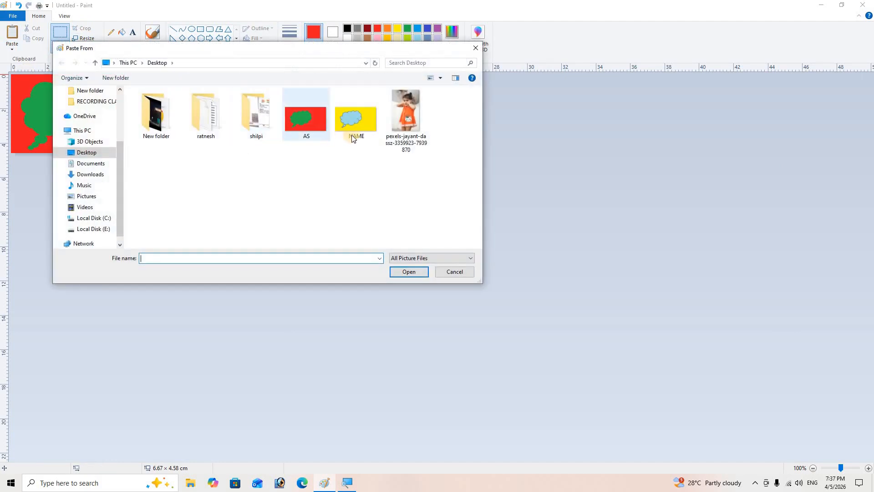
click(397, 121)
click(409, 271)
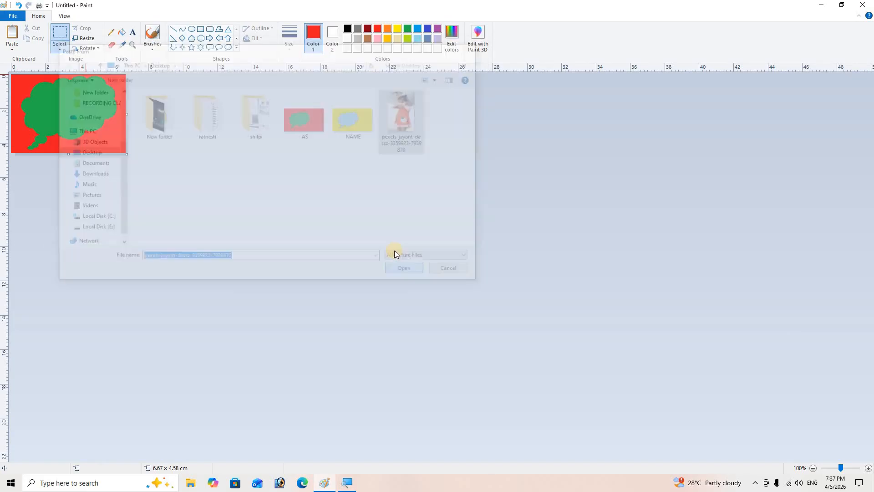
drag(222, 304, 59, 121)
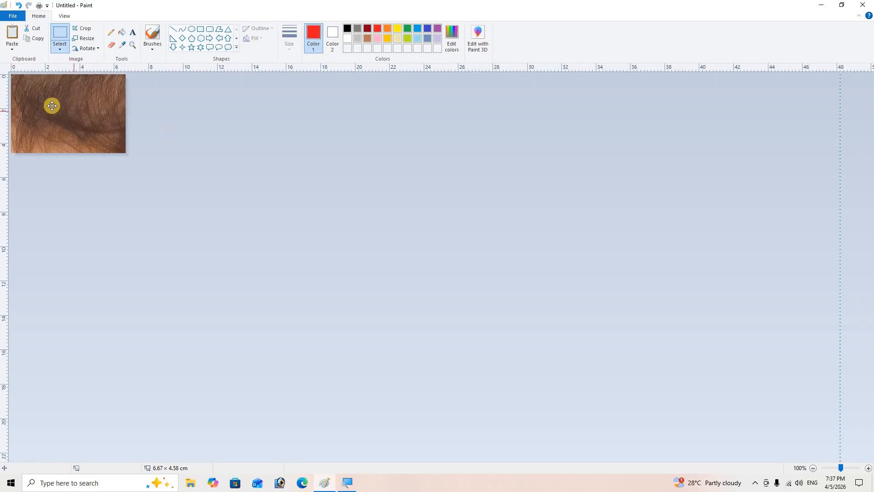
drag(57, 106, 82, 171)
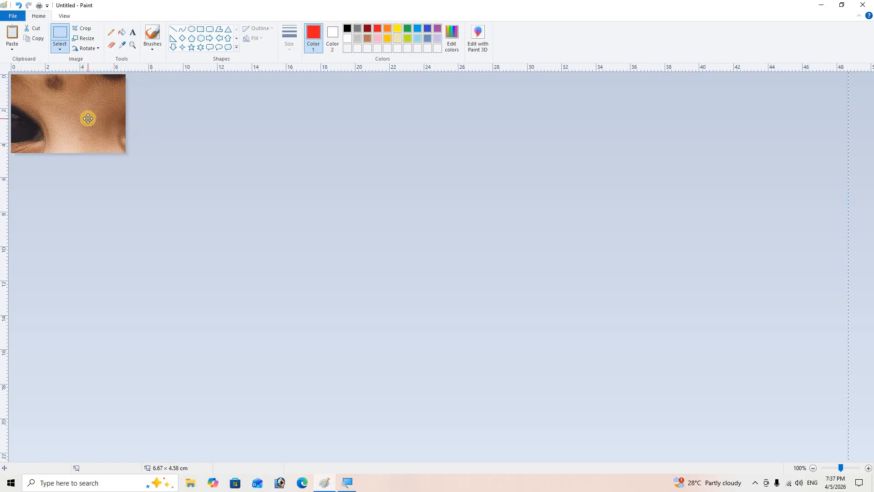
Step: Enlarge the canvas to about 249 by 158 cm
scroll(88, 117, up, 1)
scroll(161, 174, down, 1)
drag(127, 159, 485, 389)
scroll(89, 145, down, 3)
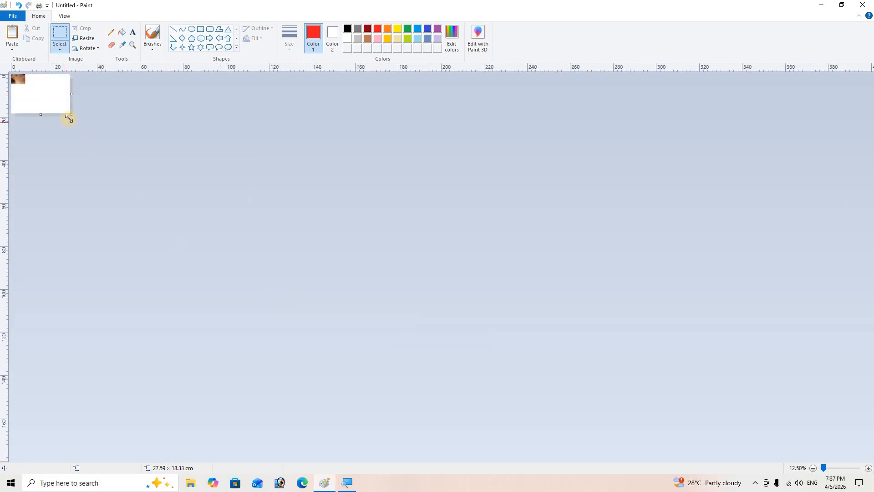
drag(68, 118, 546, 414)
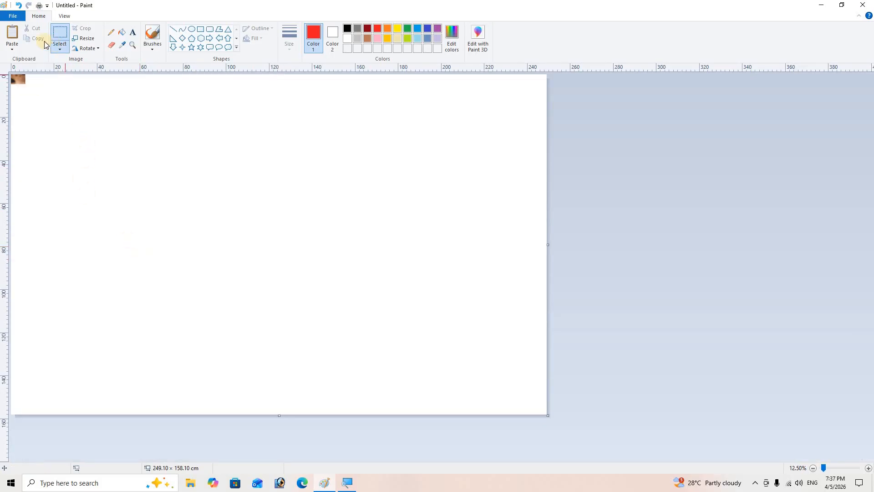
Step: Paste the child photo from the Desktop folder onto the enlarged canvas, move it away from the left edge and deselect it
click(12, 48)
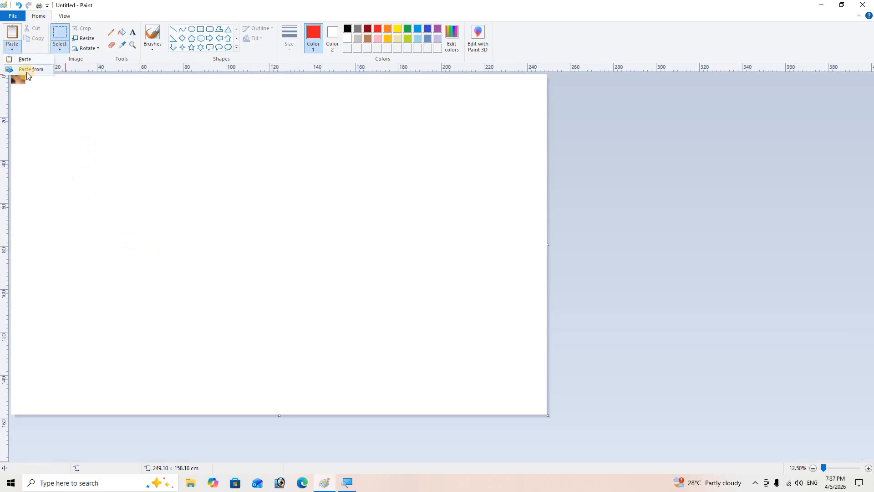
click(27, 70)
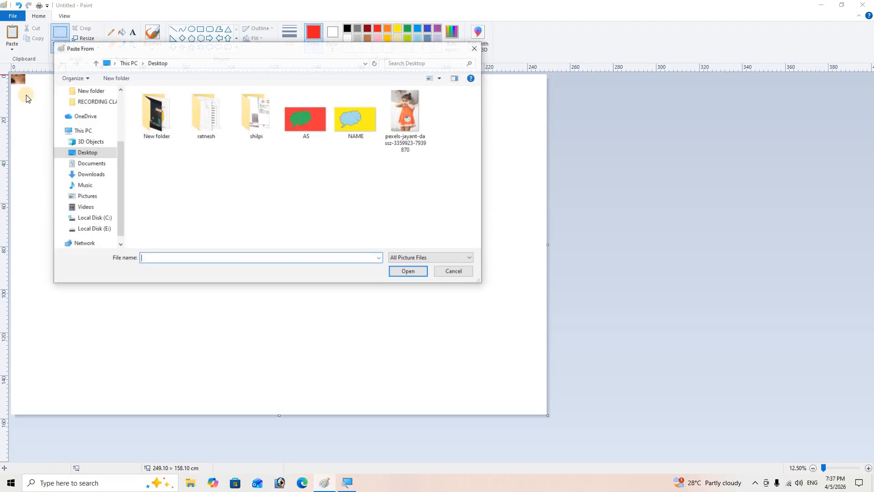
click(430, 130)
click(408, 273)
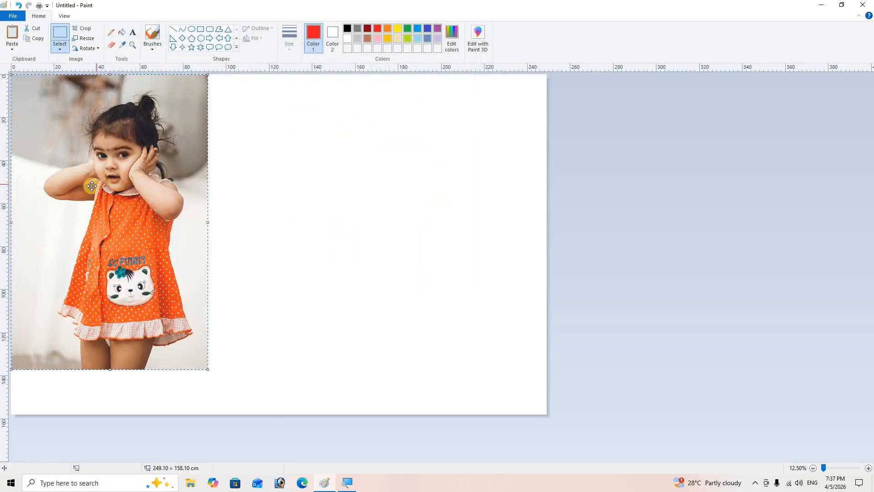
drag(91, 185, 188, 188)
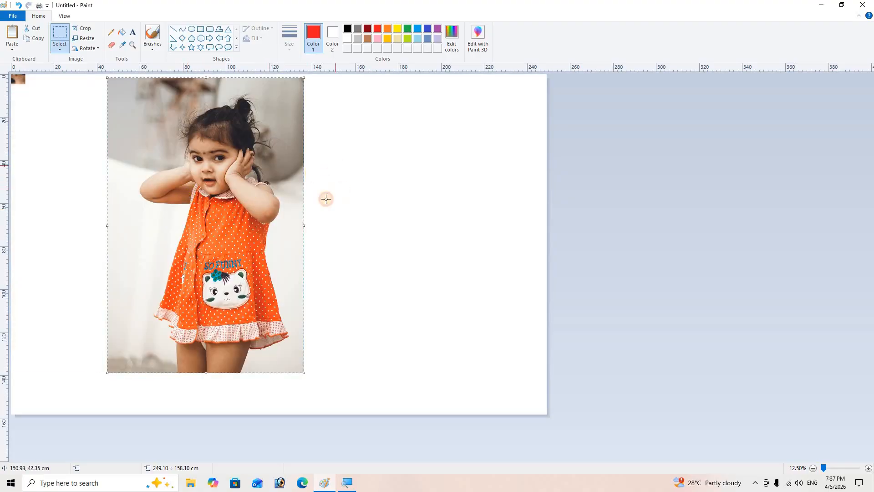
click(91, 86)
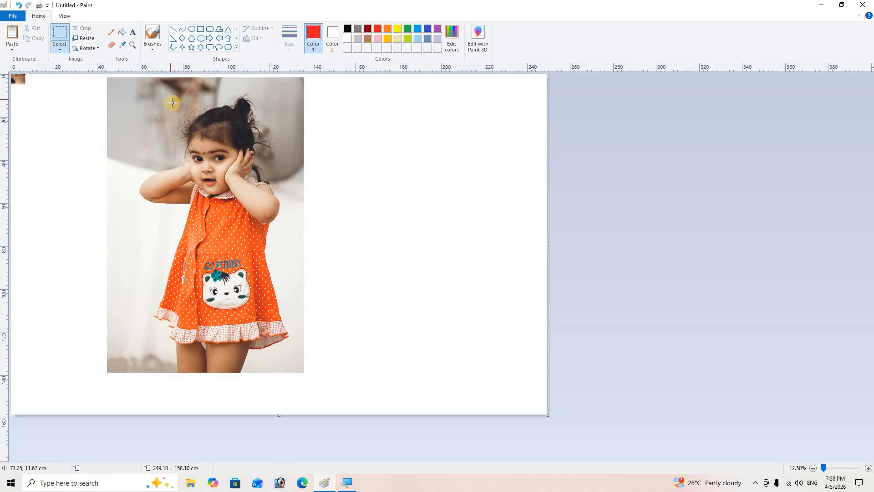
Step: Crop the photo to the child's head and upper body, about 53 by 61 cm, and close the drawing without saving
drag(166, 96, 279, 225)
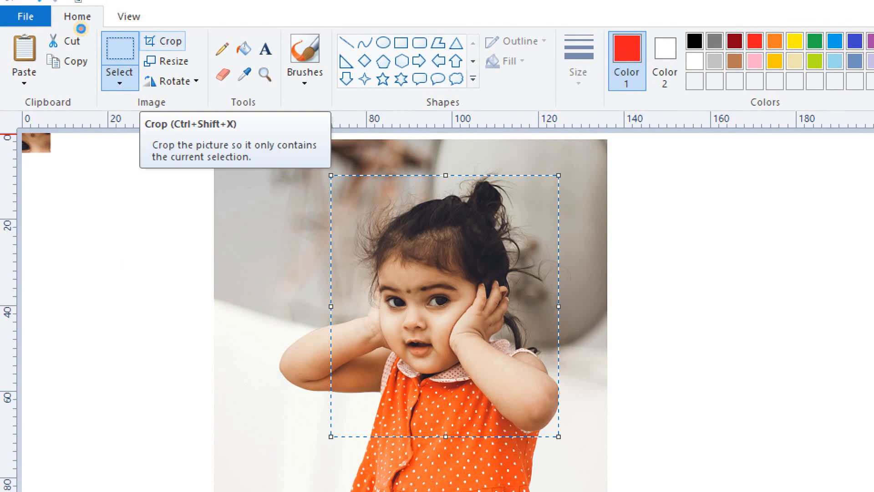
click(163, 41)
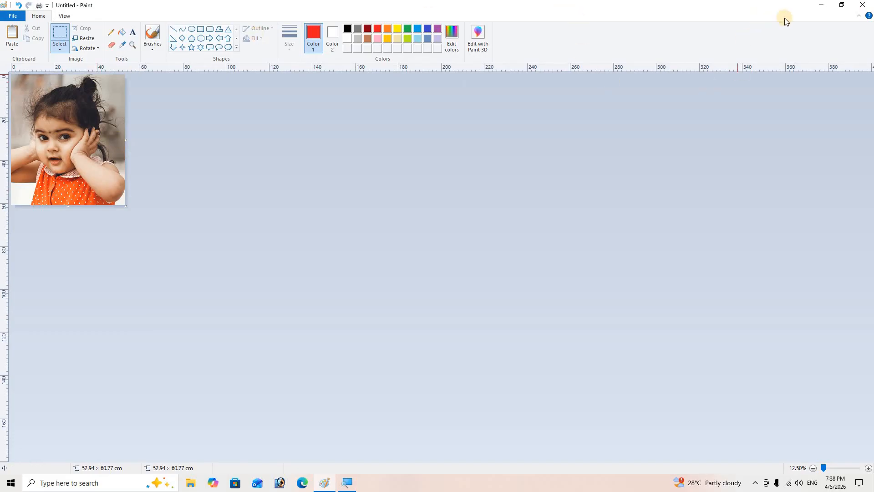
click(858, 8)
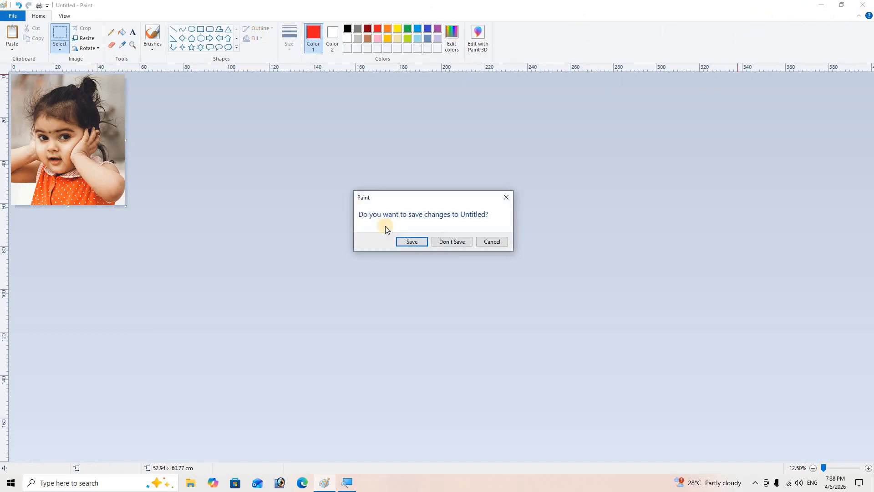
click(448, 240)
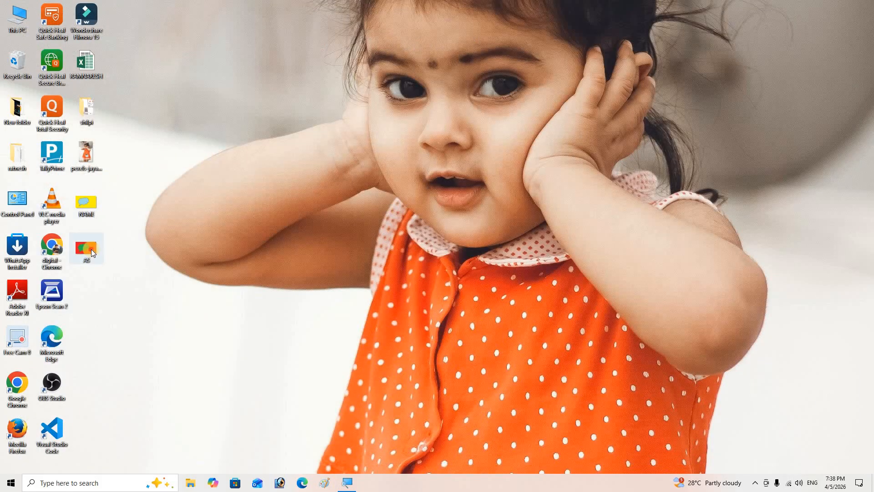
Step: Check the file type and size in the properties of the AS picture on the desktop, and close them
mouse_move(91, 250)
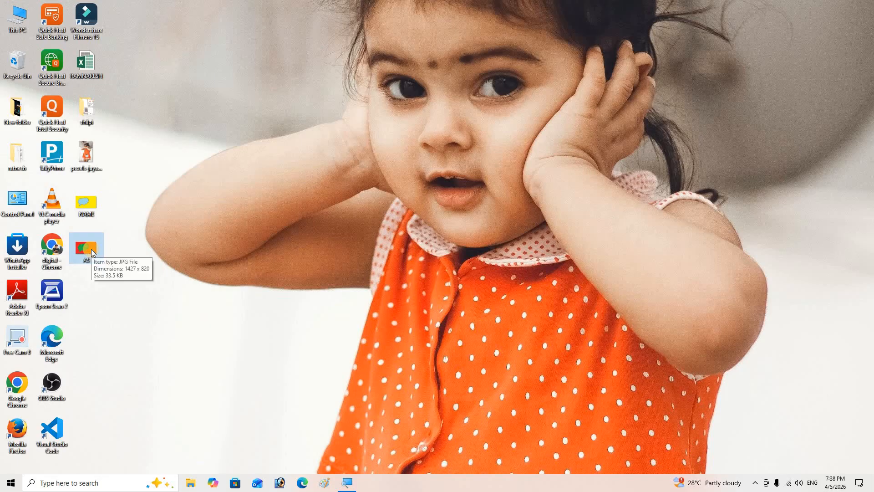
right_click(93, 251)
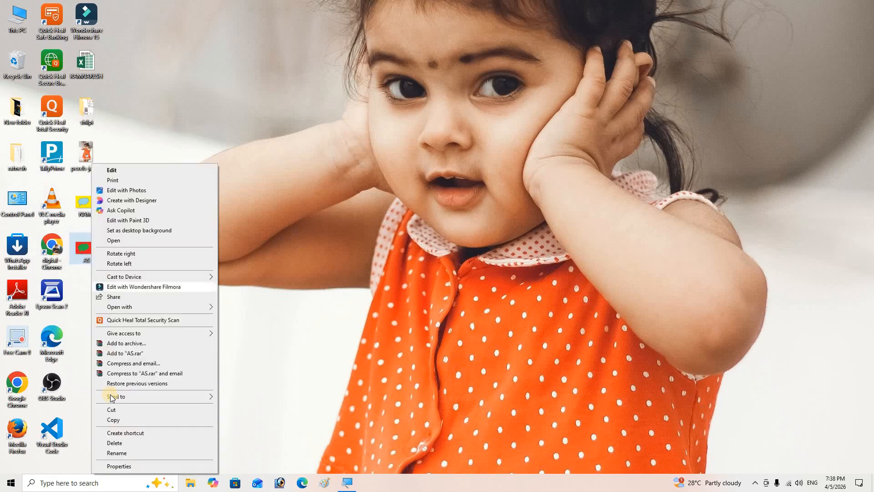
click(113, 464)
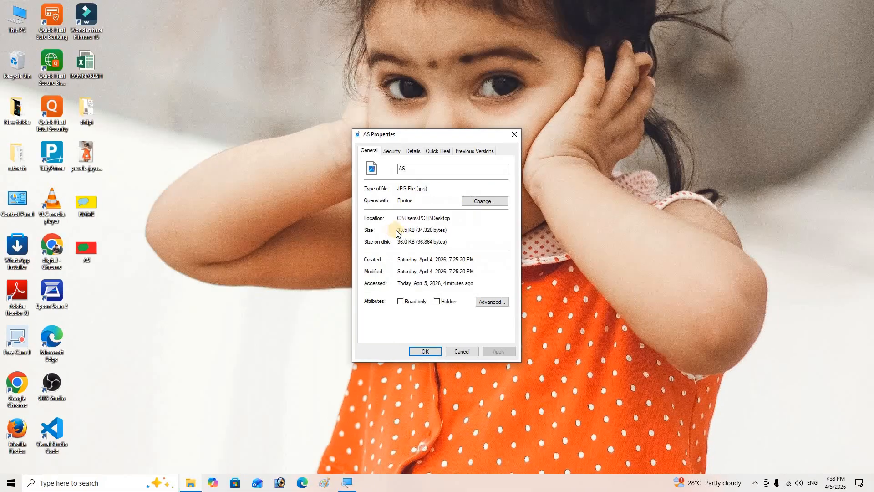
click(510, 135)
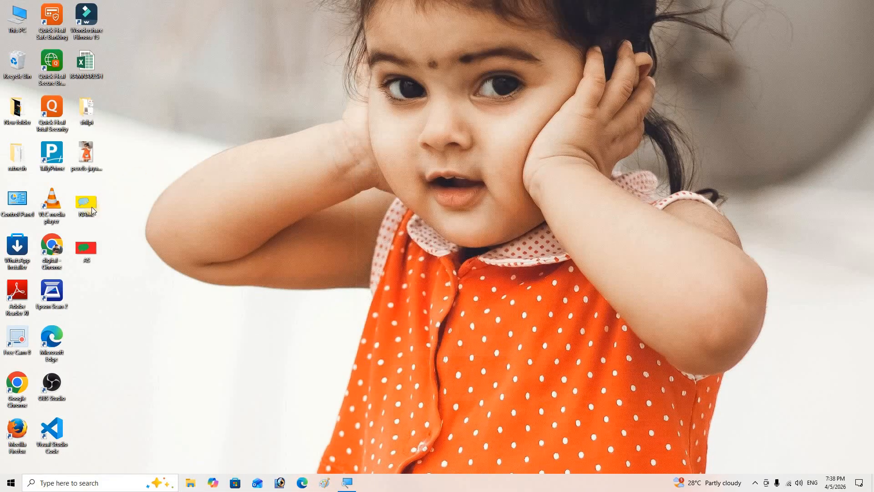
Step: Open the AS picture from the desktop for editing in Paint and resize it to 200 percent with the aspect ratio maintained
right_click(84, 248)
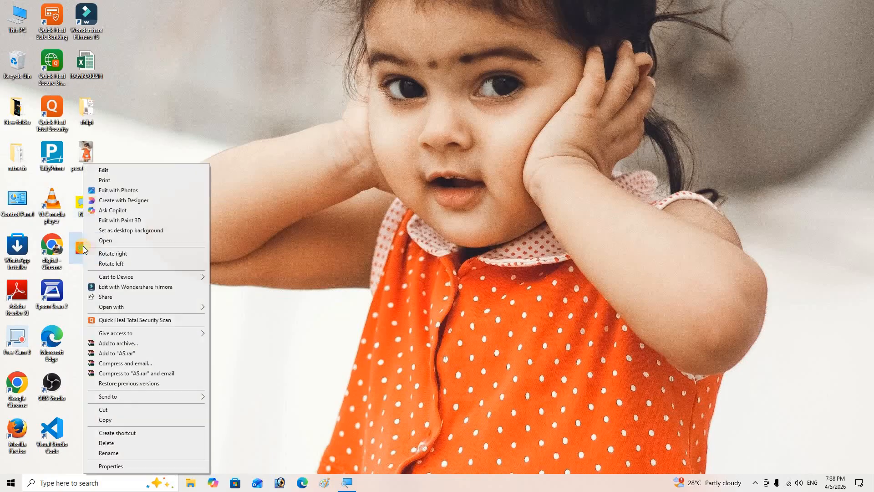
click(116, 169)
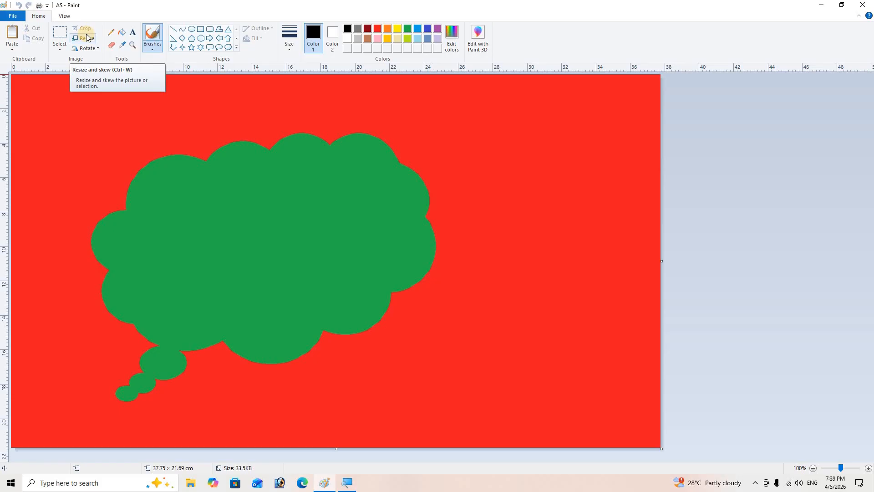
click(89, 40)
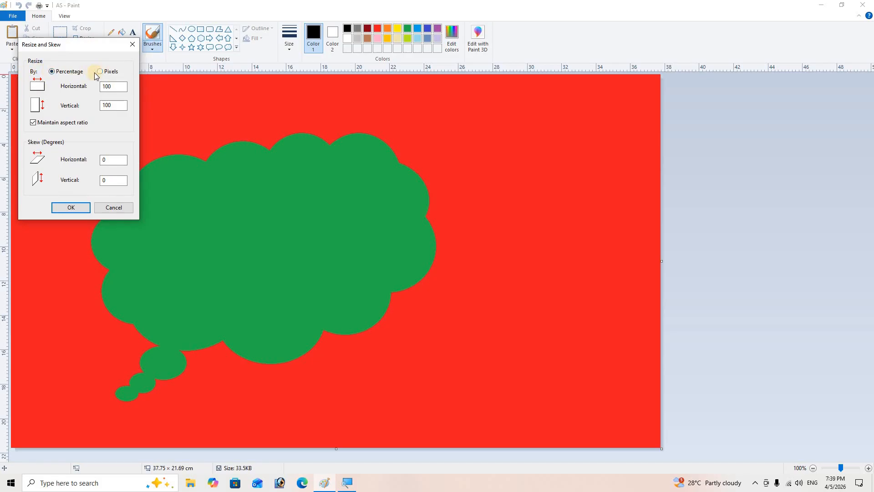
drag(71, 45, 167, 46)
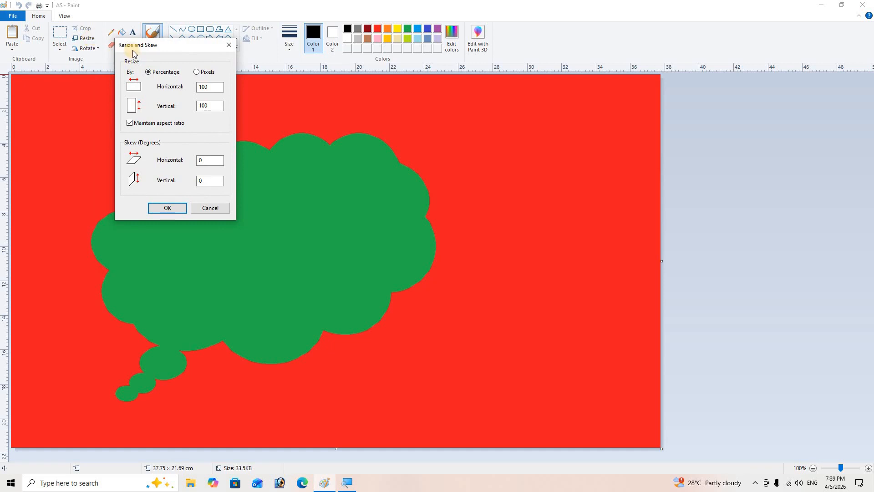
double_click(214, 86)
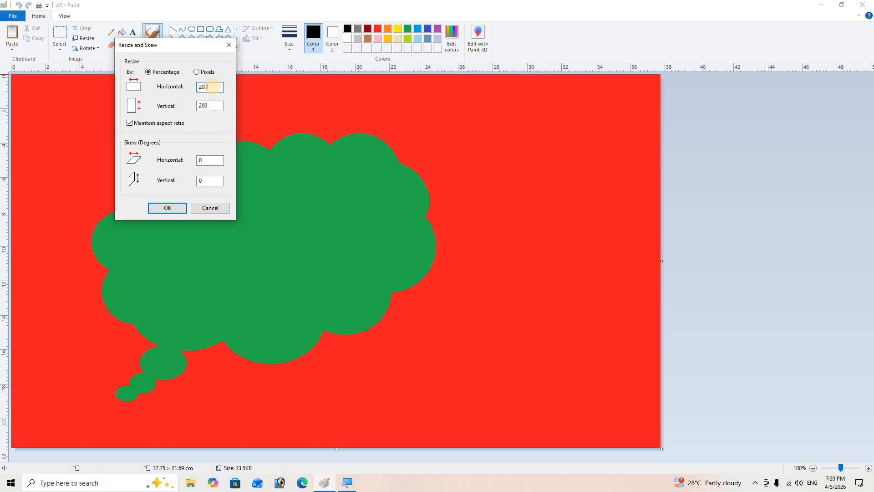
click(167, 208)
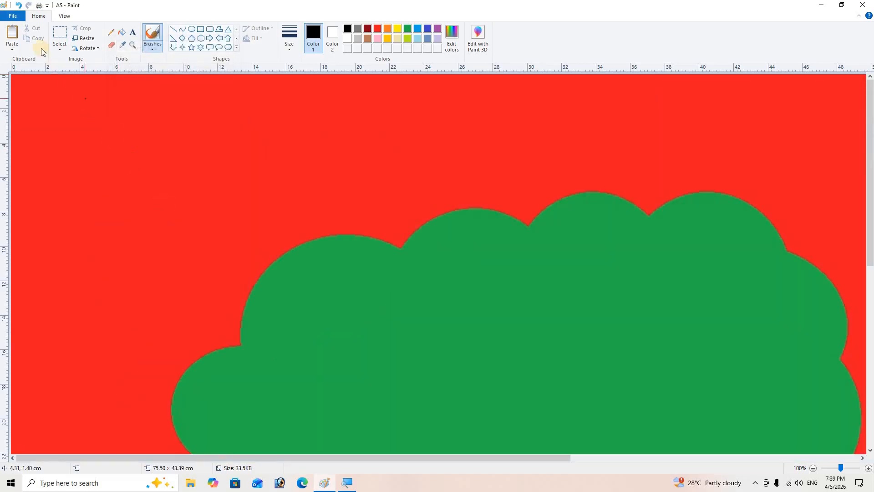
Step: Save the enlarged AS picture under its existing name and close Paint
click(14, 16)
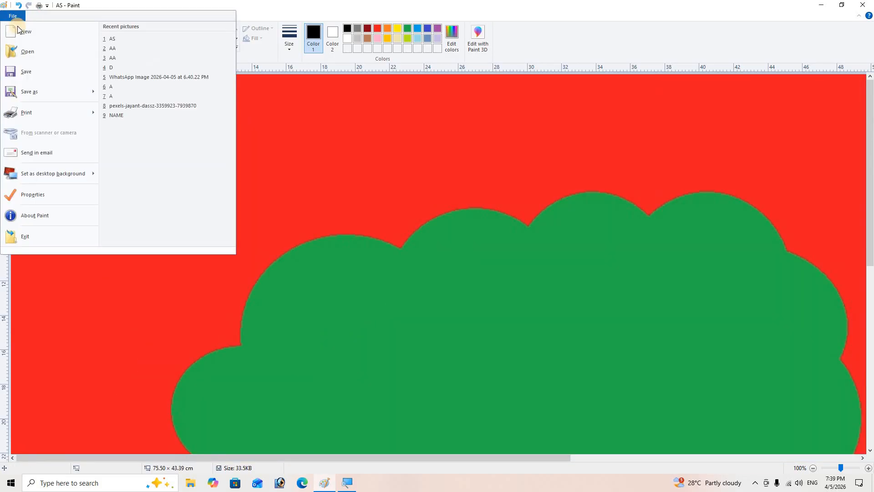
click(23, 73)
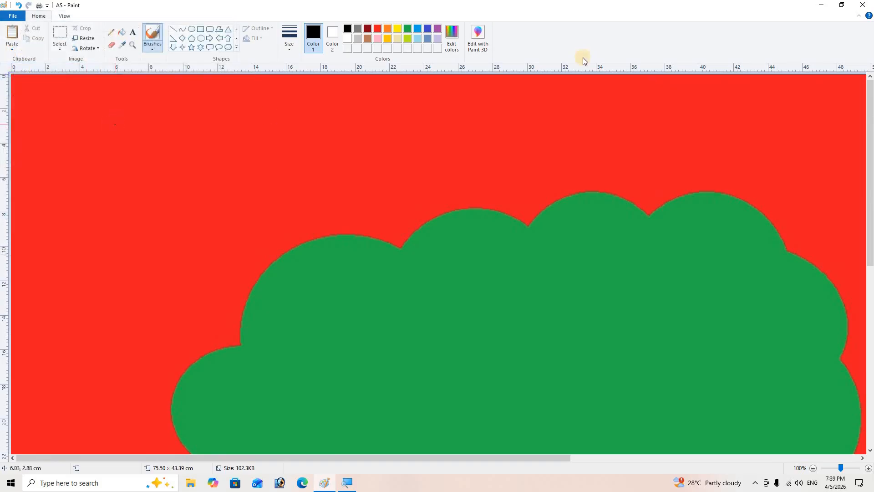
click(862, 5)
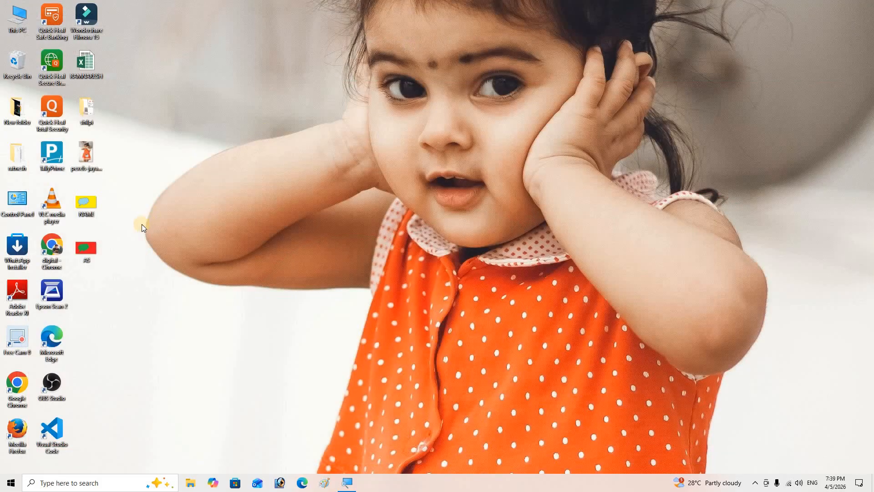
Step: Check the file size in the properties of the saved AS picture on the desktop, and close them
right_click(83, 254)
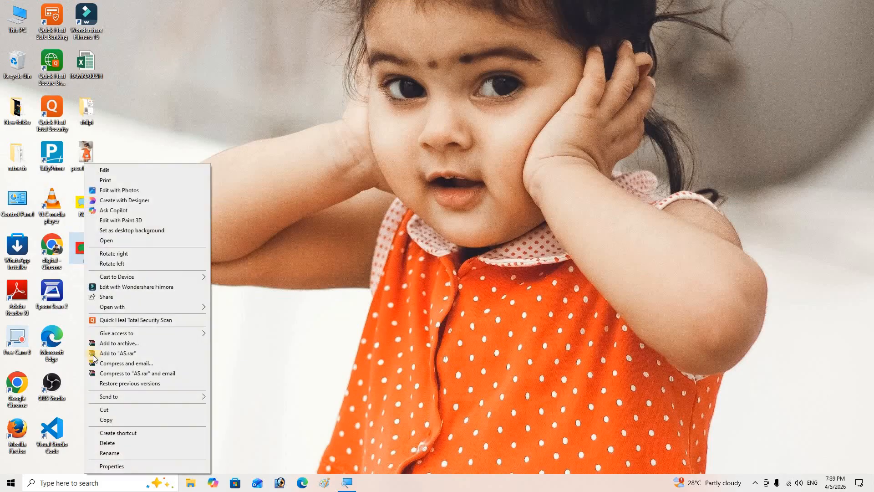
click(116, 466)
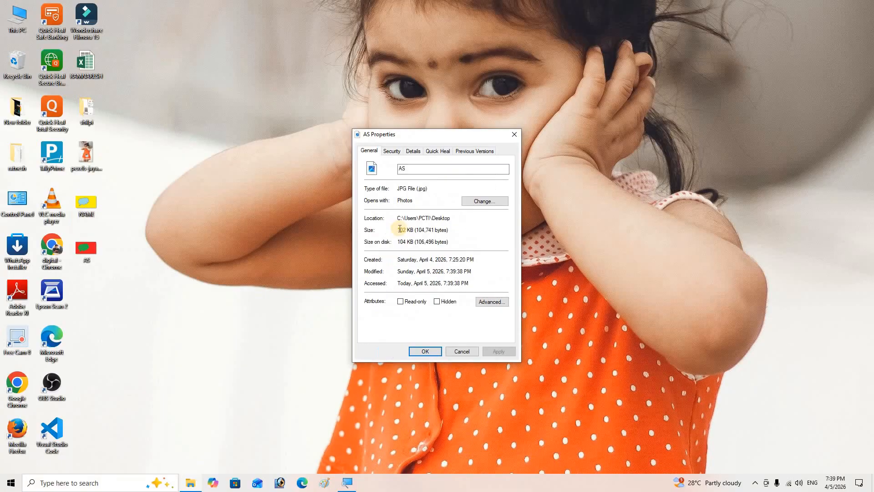
click(514, 135)
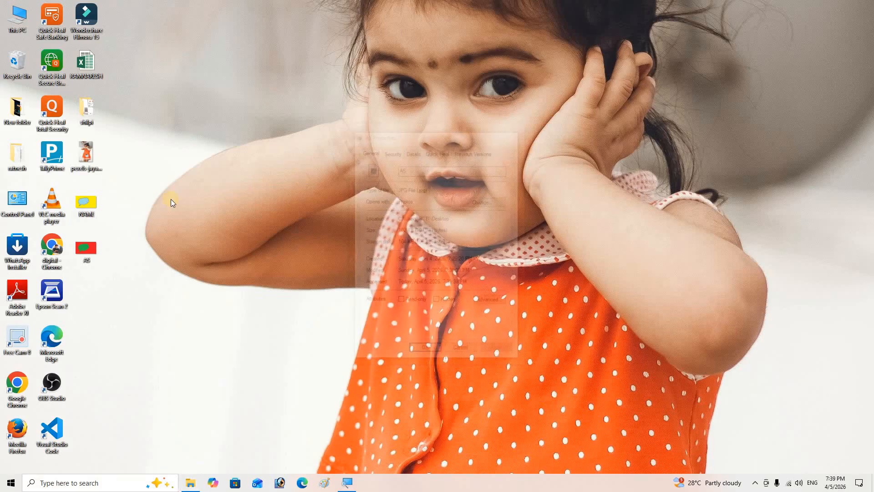
Step: Reopen the AS picture from the desktop for editing in Paint so the whole picture fits in view
right_click(96, 248)
click(169, 170)
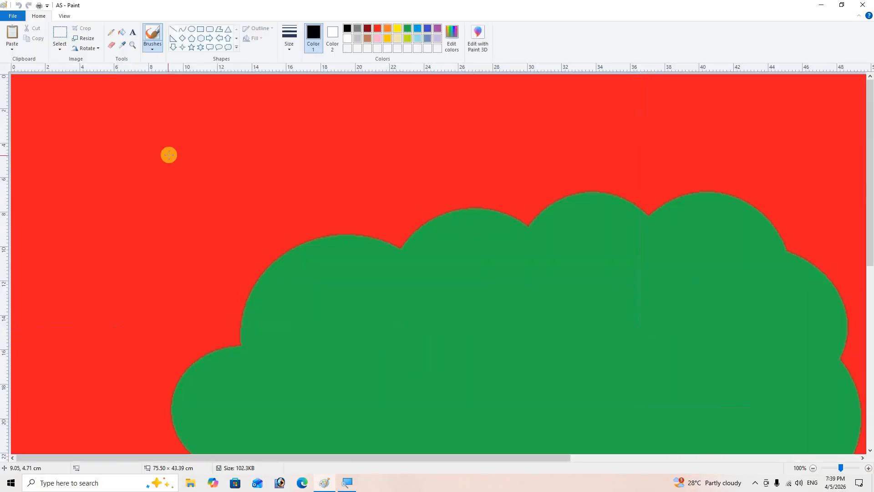
key(super)
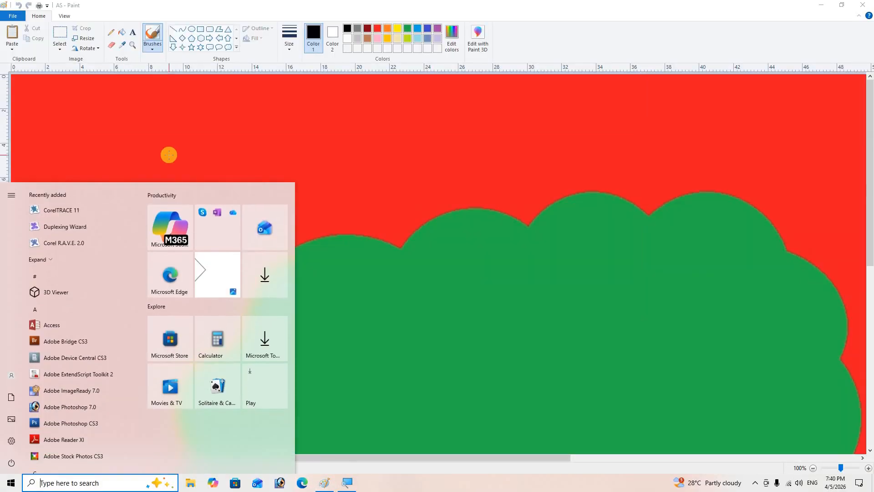
key(super)
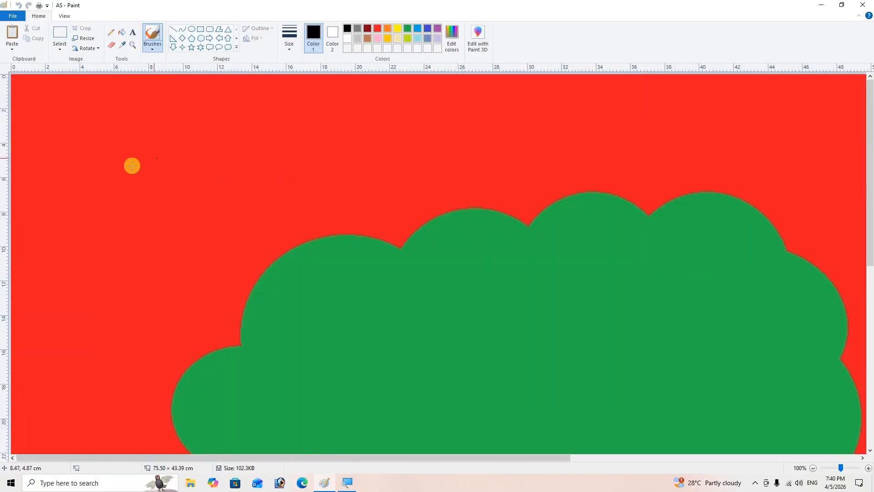
ctrl+scroll(128, 164, down, 2)
Step: Choose resizing by pixels and set the picture's horizontal size to 100 pixels with the aspect ratio maintained
click(85, 38)
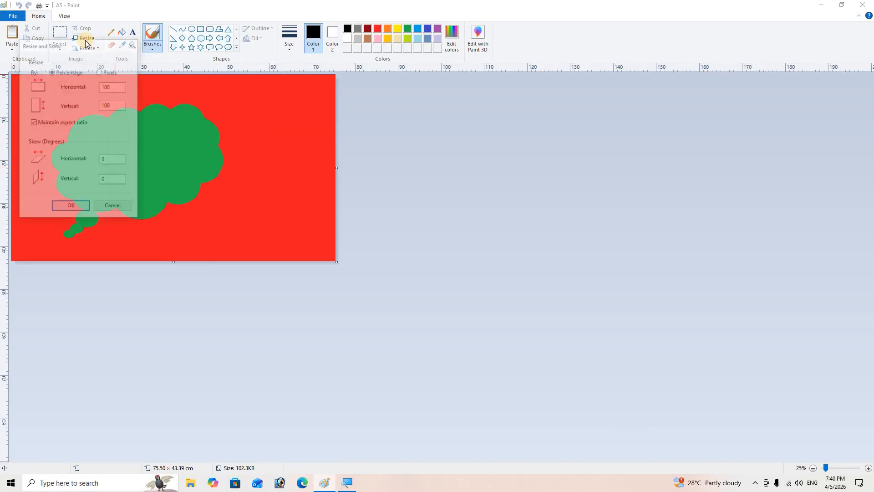
drag(101, 49, 272, 60)
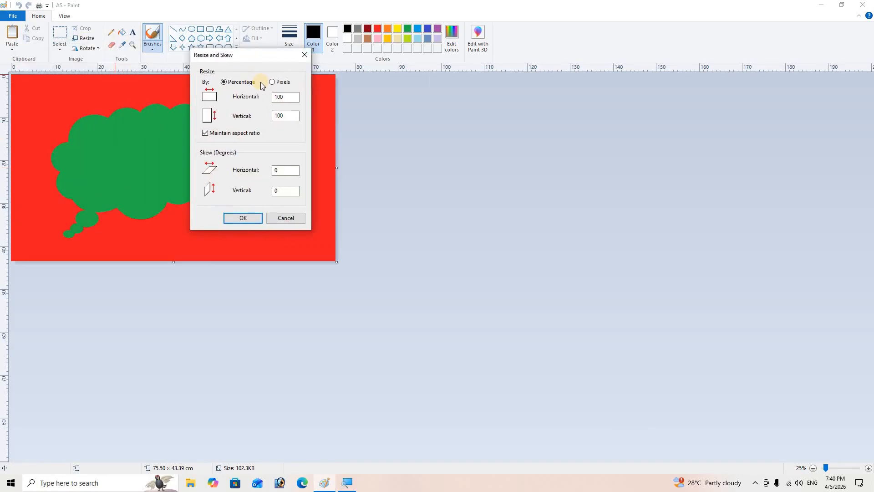
click(273, 83)
drag(245, 59, 188, 54)
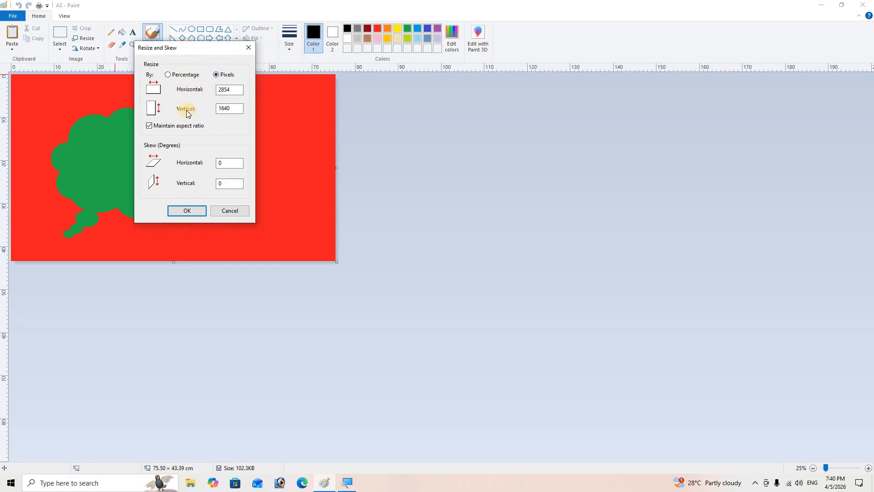
drag(233, 91, 185, 93)
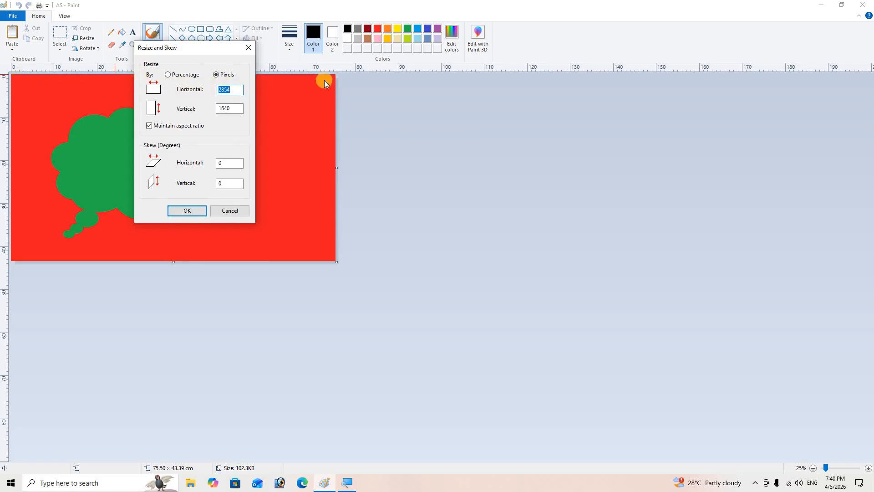
drag(202, 49, 511, 105)
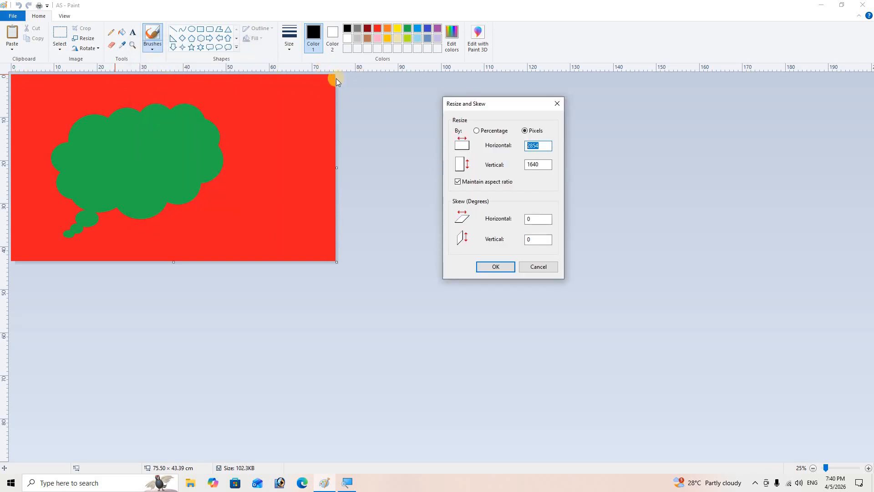
drag(498, 103, 288, 78)
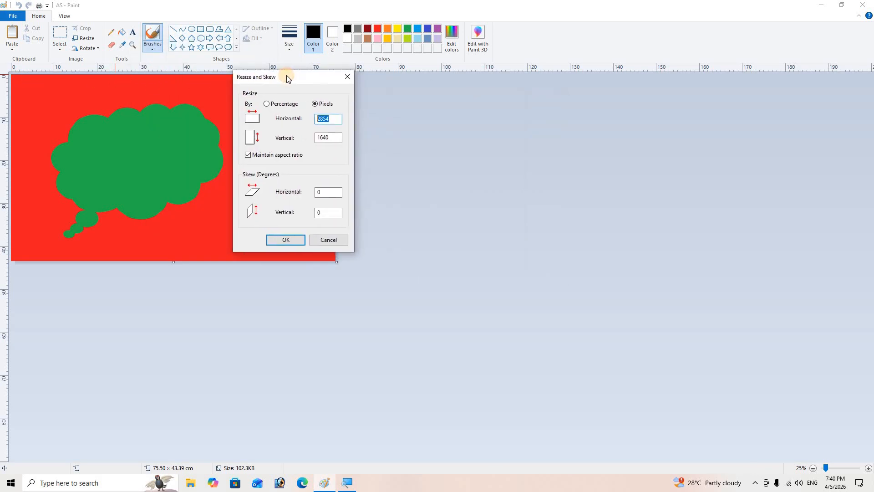
click(330, 118)
drag(292, 117, 317, 120)
text(100)
click(325, 117)
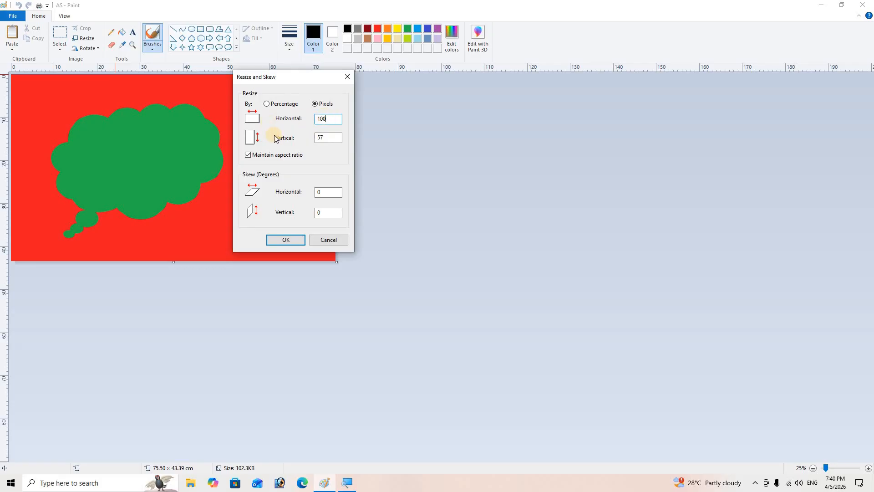
Step: Turn off the aspect ratio lock, set the vertical size to 100 pixels and apply the resize
click(329, 135)
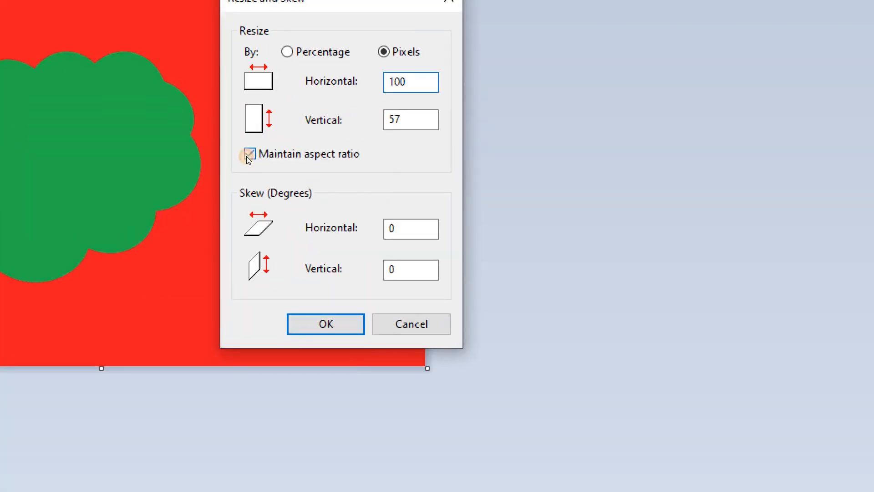
click(249, 154)
drag(327, 136, 274, 132)
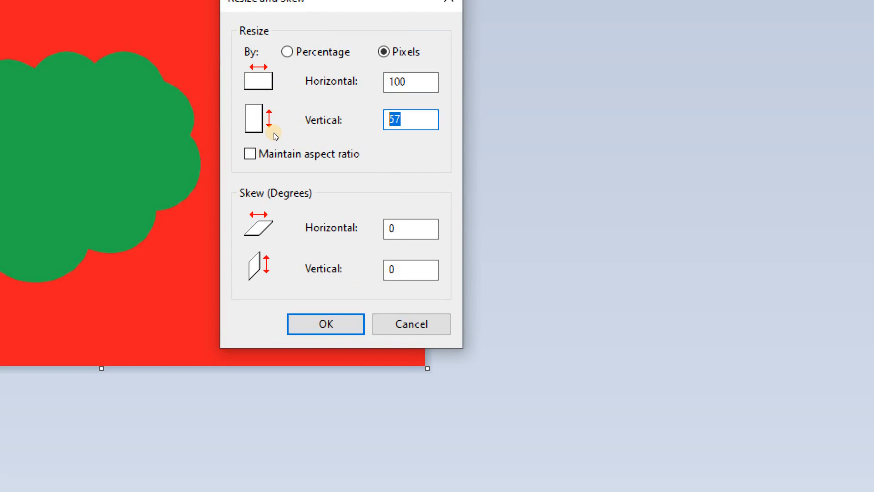
text(100)
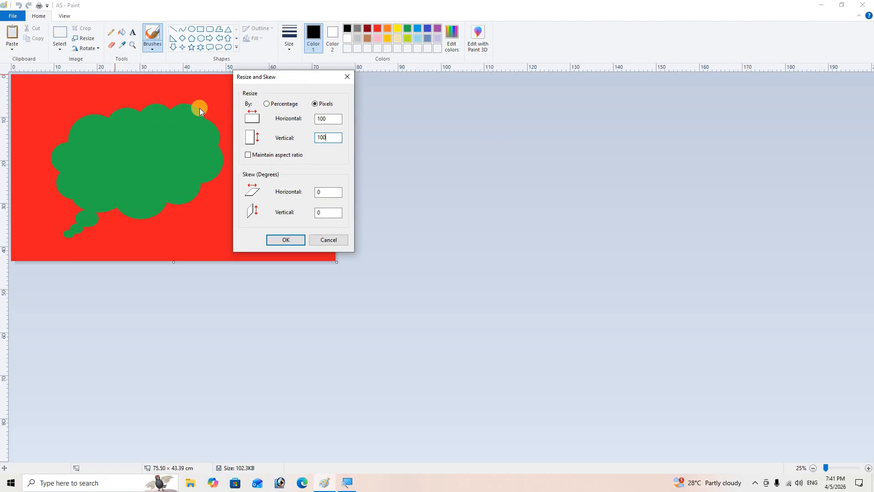
click(273, 243)
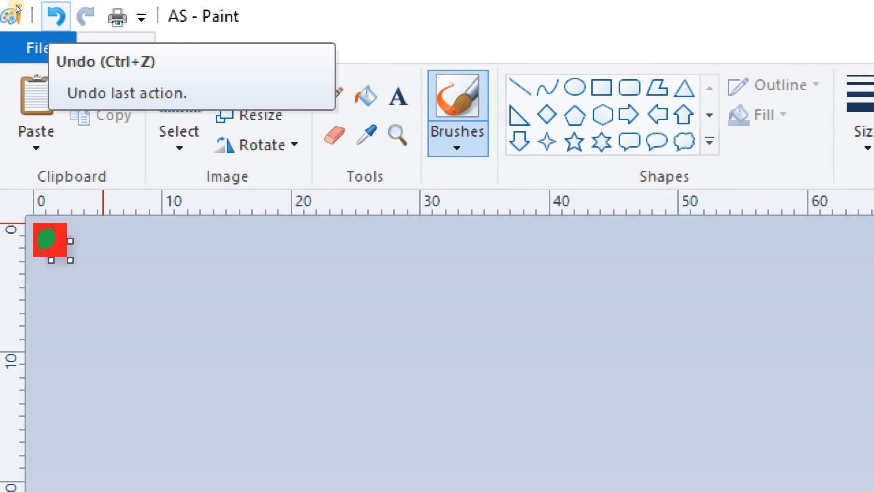
Step: Undo the resize to 100 by 100 pixels
click(55, 17)
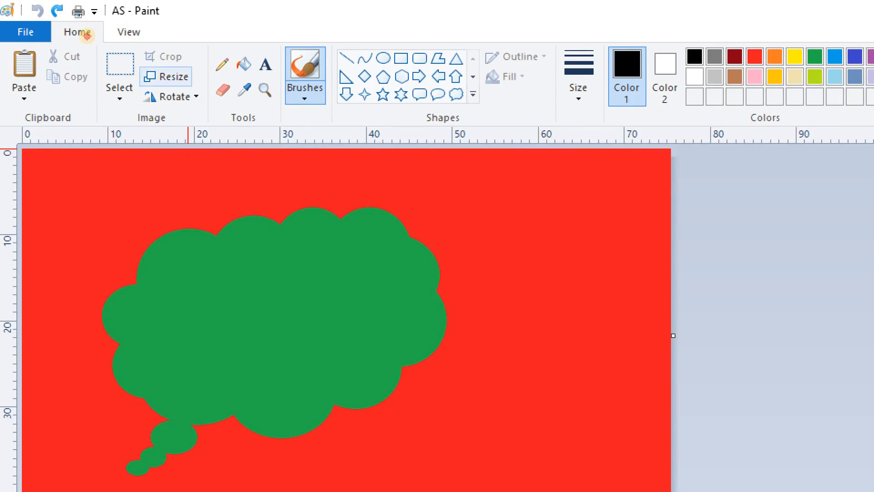
key(ctrl+w)
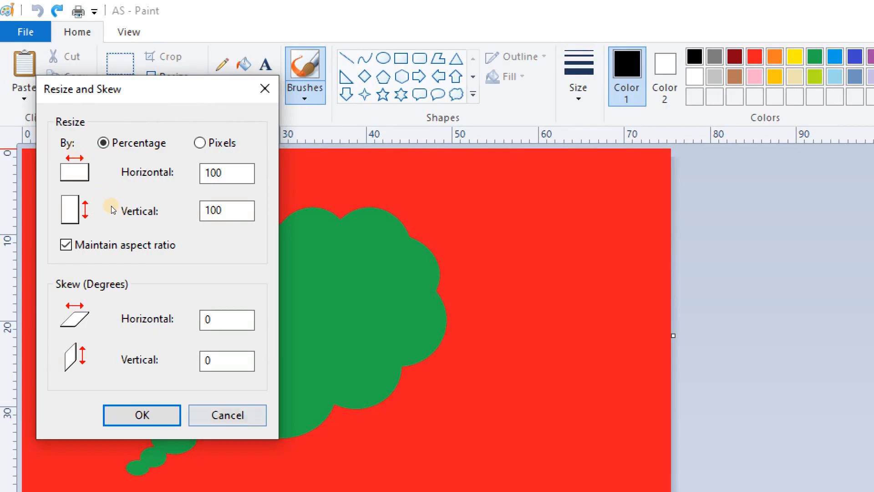
key(Escape)
scroll(93, 162, down, 1)
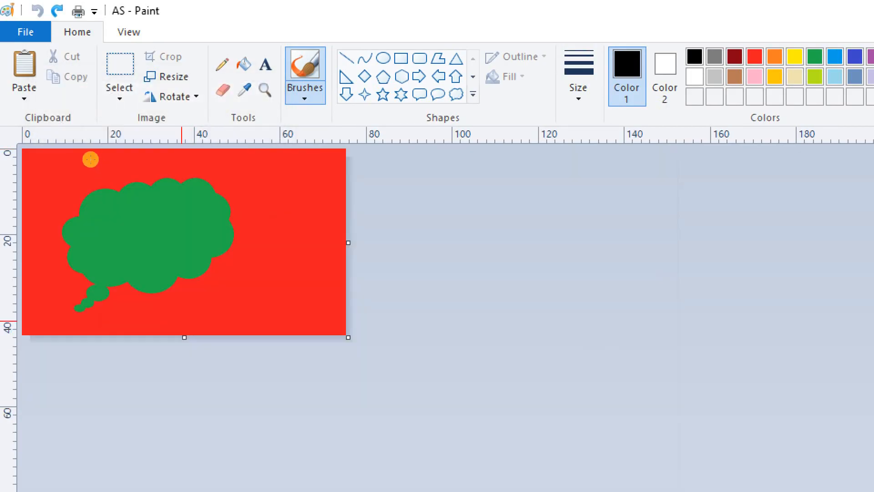
Step: Skew the whole picture horizontally by 20 degrees, keeping its size at 100 percent
key(ctrl+w)
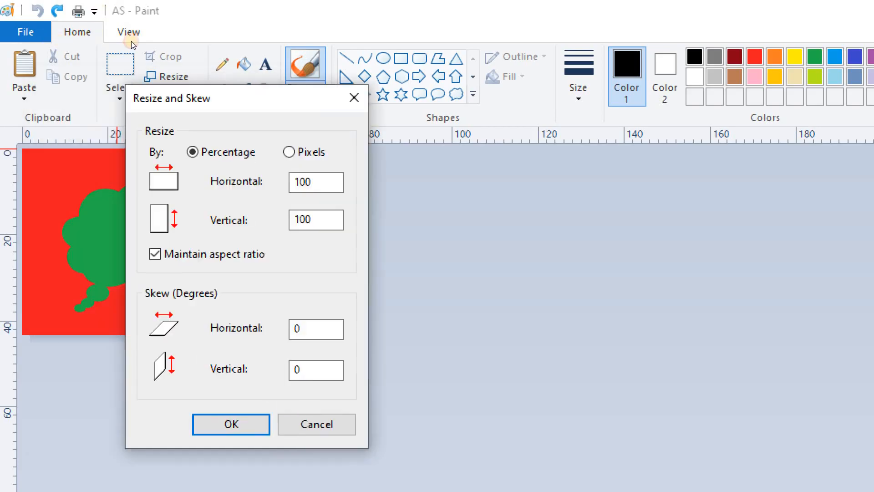
drag(216, 96, 370, 73)
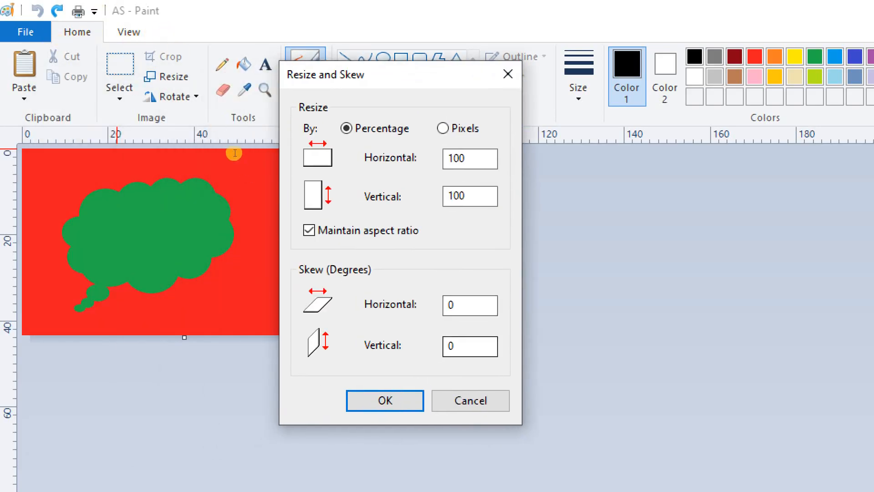
drag(468, 305, 379, 303)
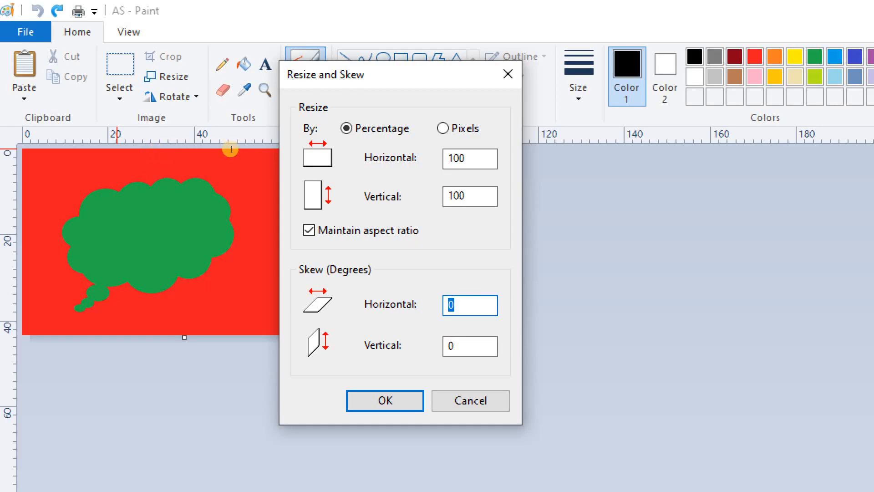
text(20)
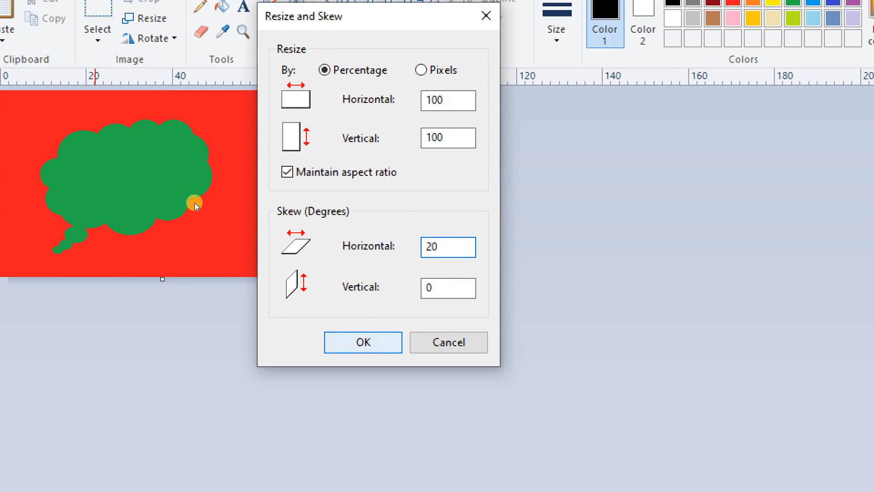
key(Return)
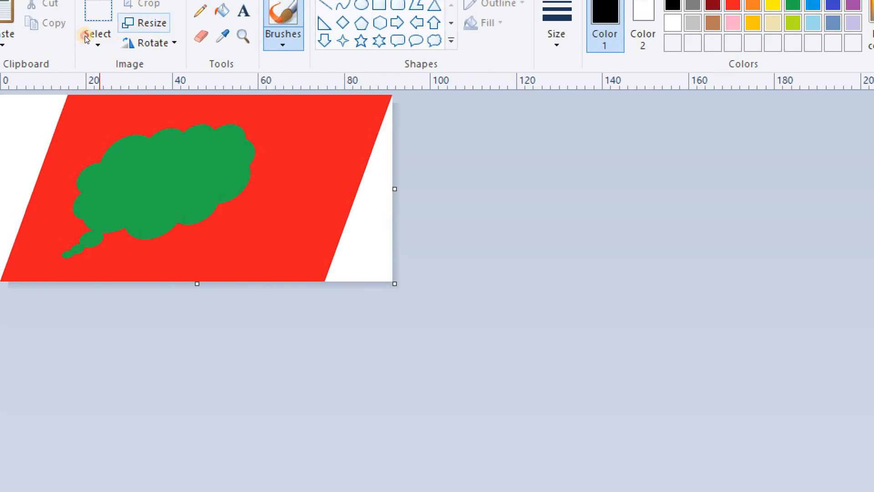
Step: Skew the whole picture vertically by 30 degrees, with the horizontal skew at 0
click(144, 18)
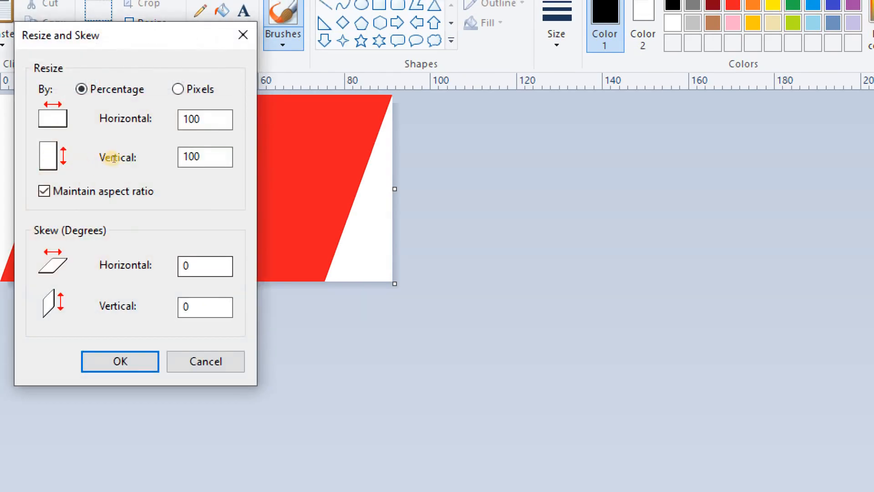
key(Tab)
key(Tab)
key(Tab)
key(Tab)
text(2)
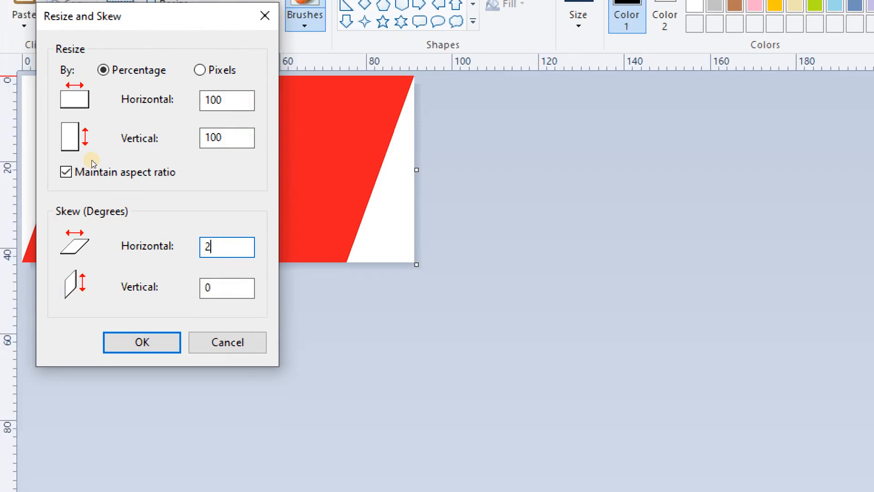
key(BackSpace)
key(Tab)
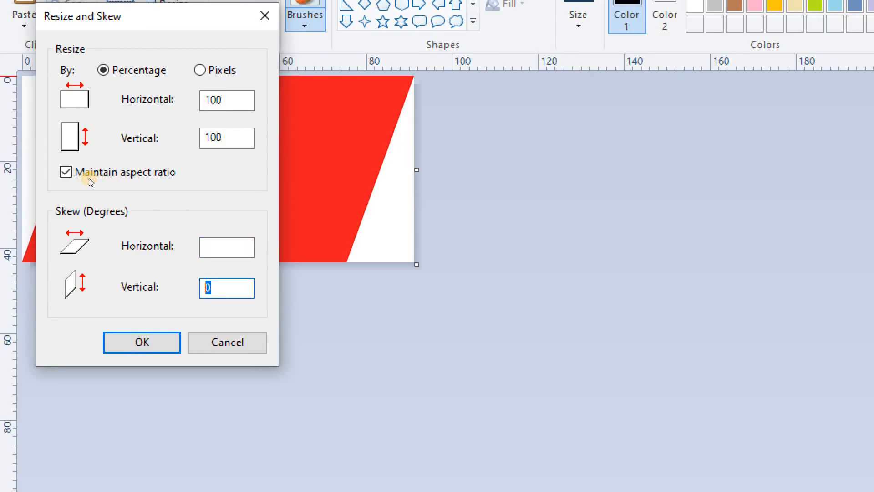
text(30)
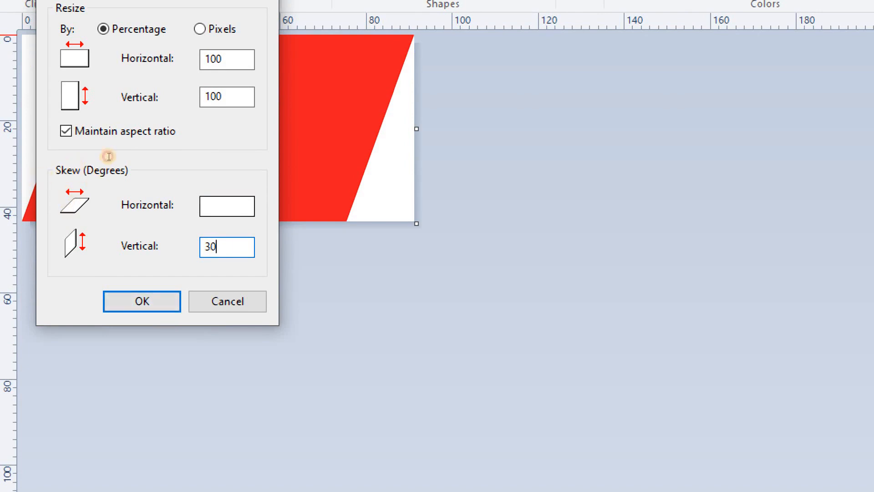
key(shift+Tab)
text(0)
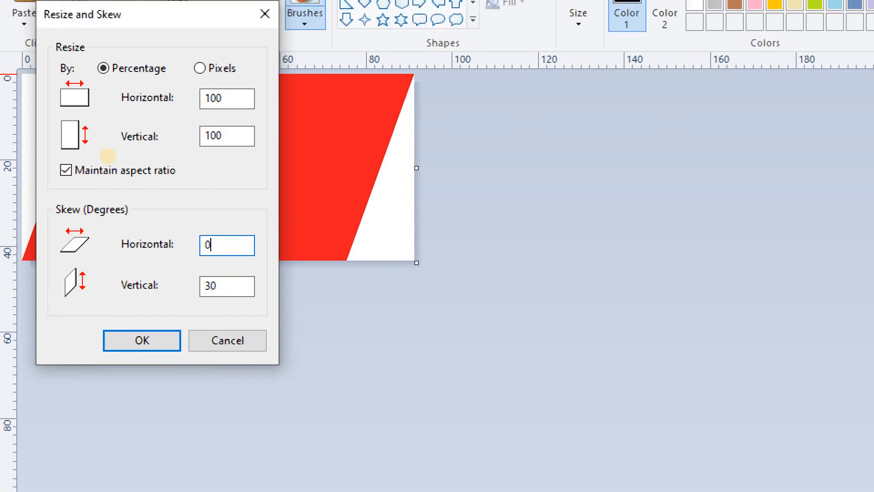
key(Return)
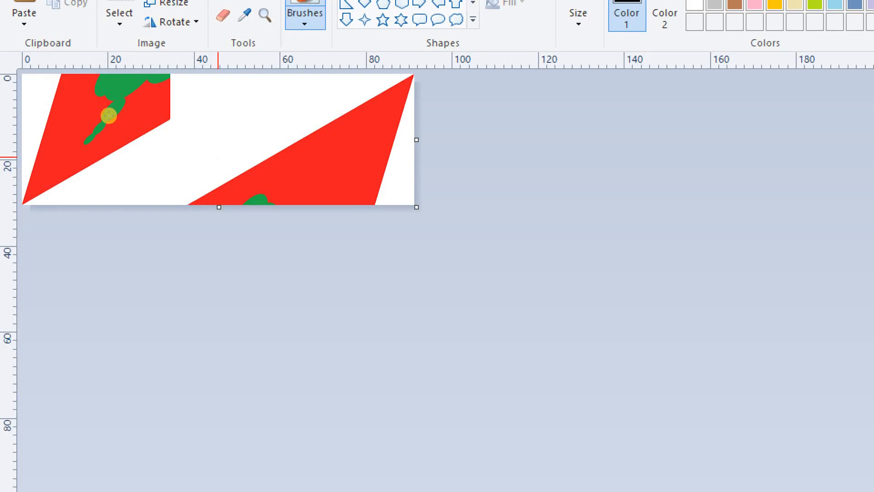
Step: Undo the vertical skew and the earlier horizontal skew of the picture
key(ctrl+z)
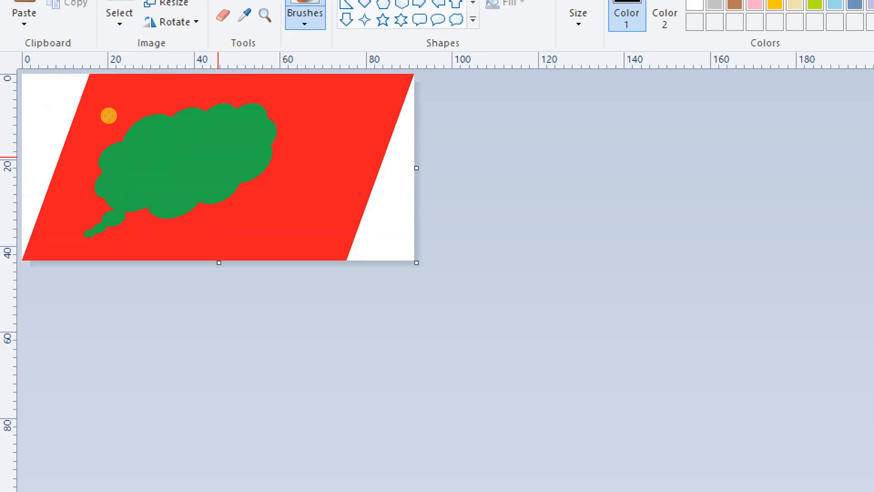
key(ctrl+z)
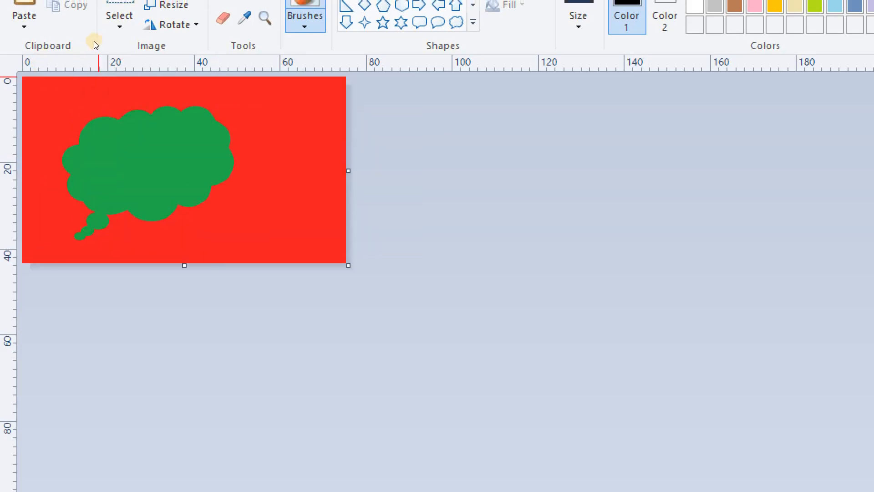
Step: Skew the whole picture vertically by 25 degrees and undo that skew
click(173, 4)
key(Tab)
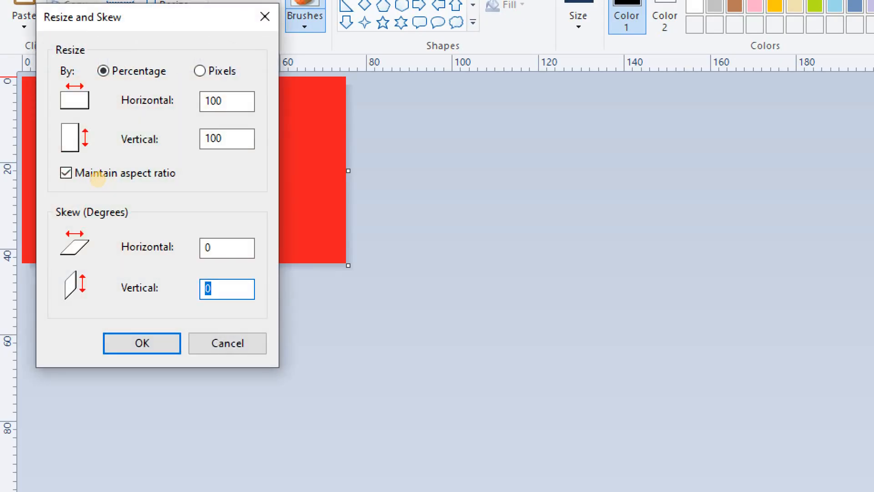
text(25)
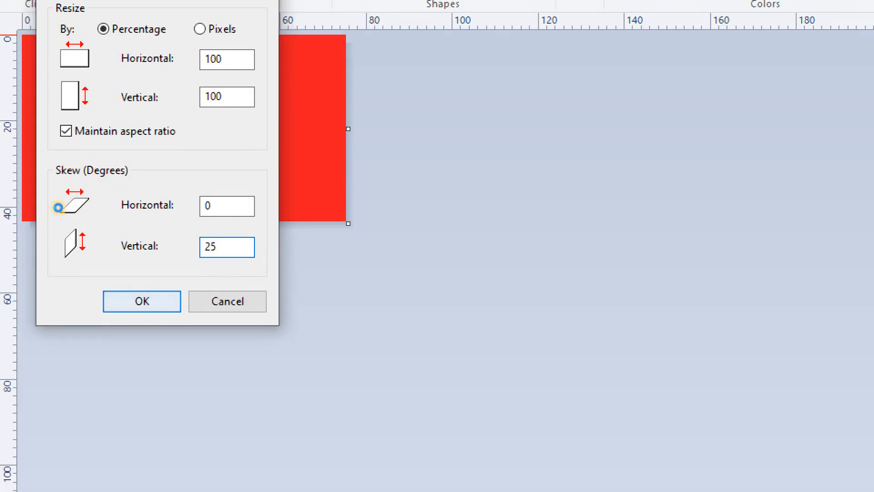
key(Return)
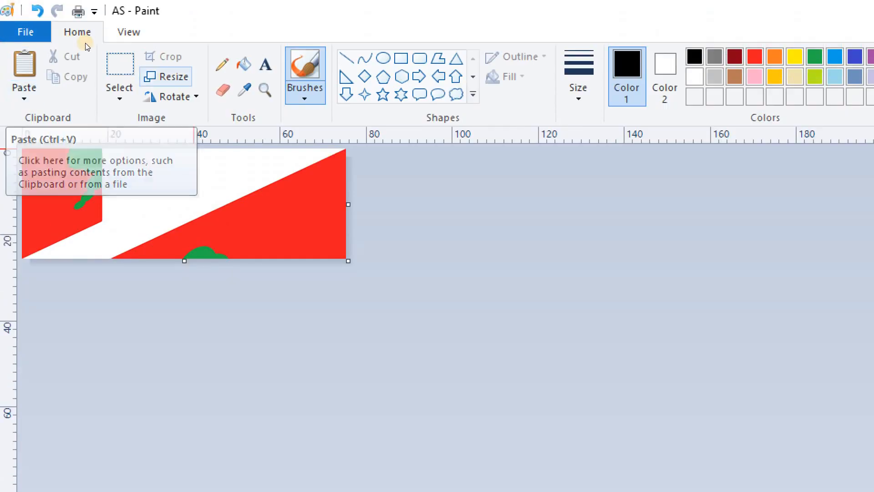
key(ctrl+z)
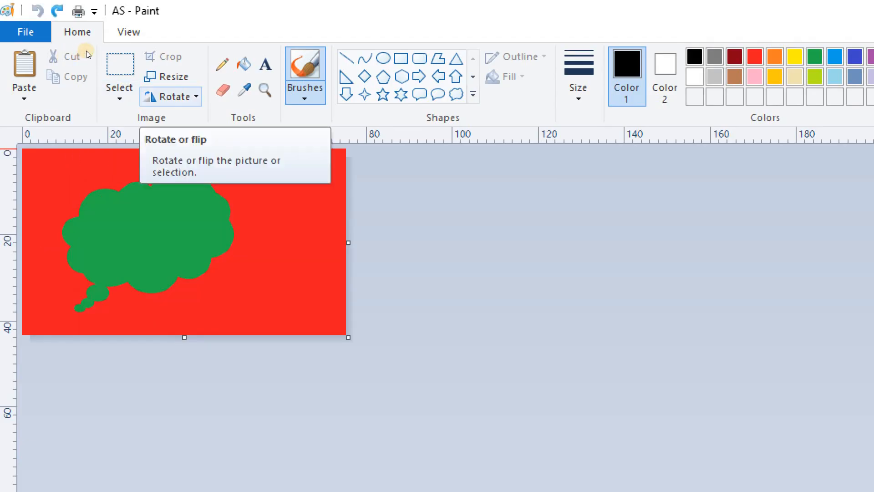
Step: Rotate the whole picture right by 90° and rotate it back left by 90°
key(Return)
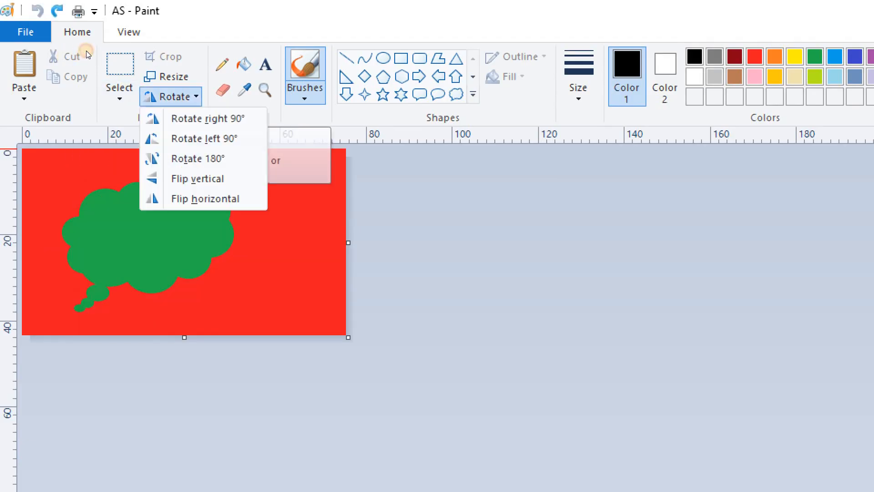
key(Down)
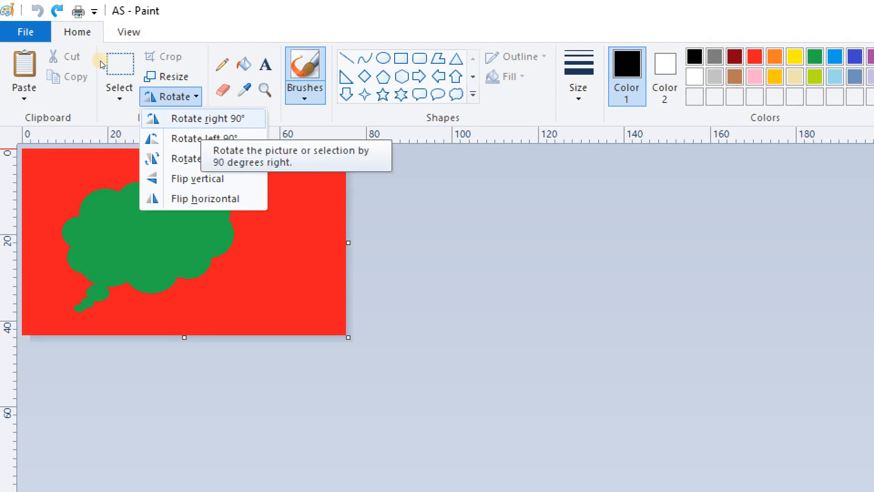
key(Down)
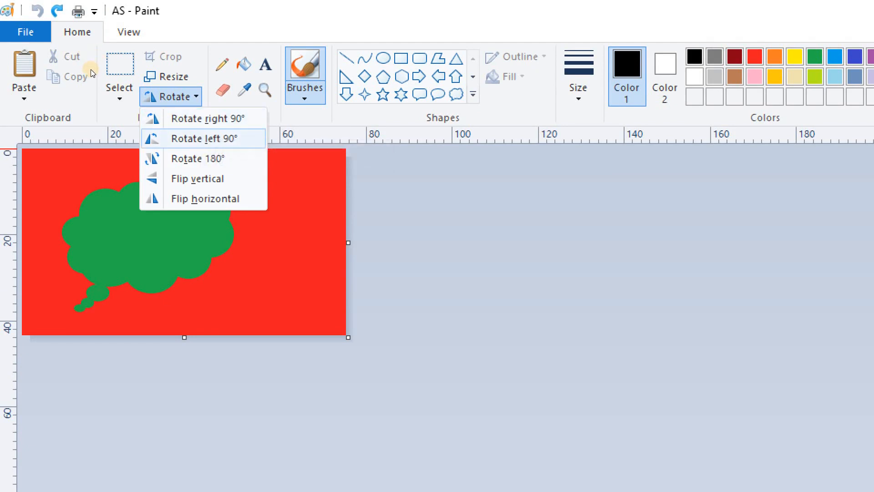
key(Down)
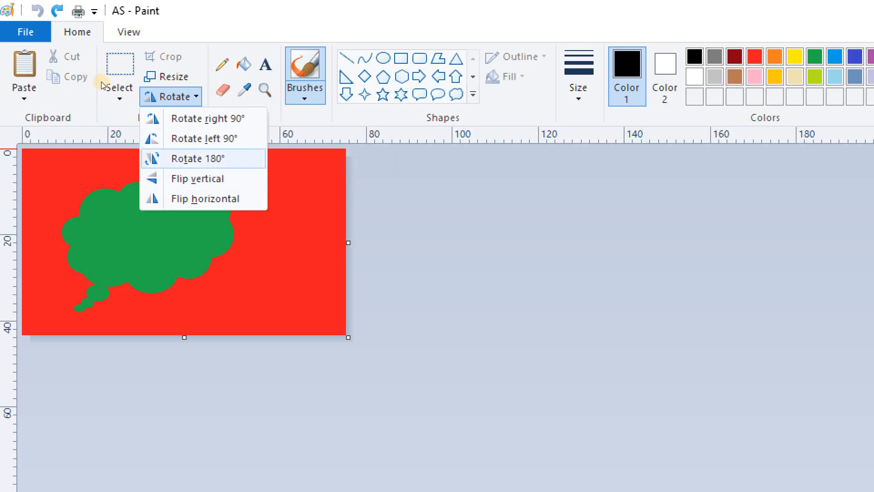
key(Down)
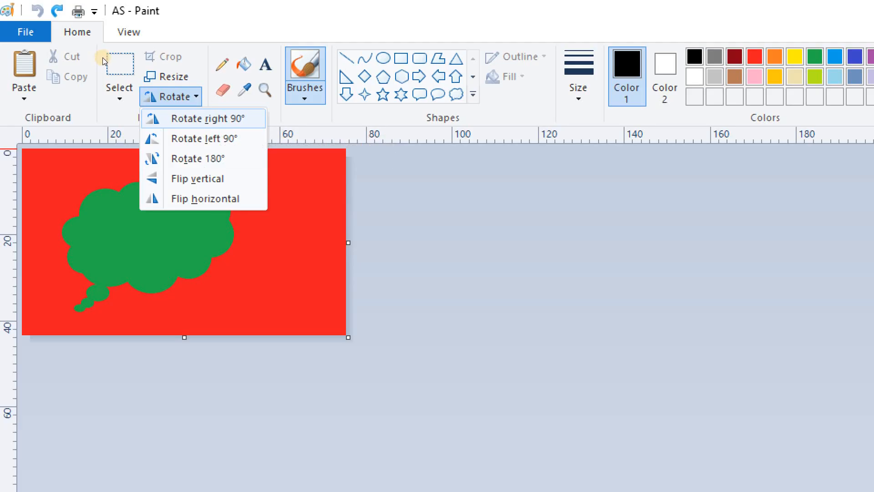
key(Return)
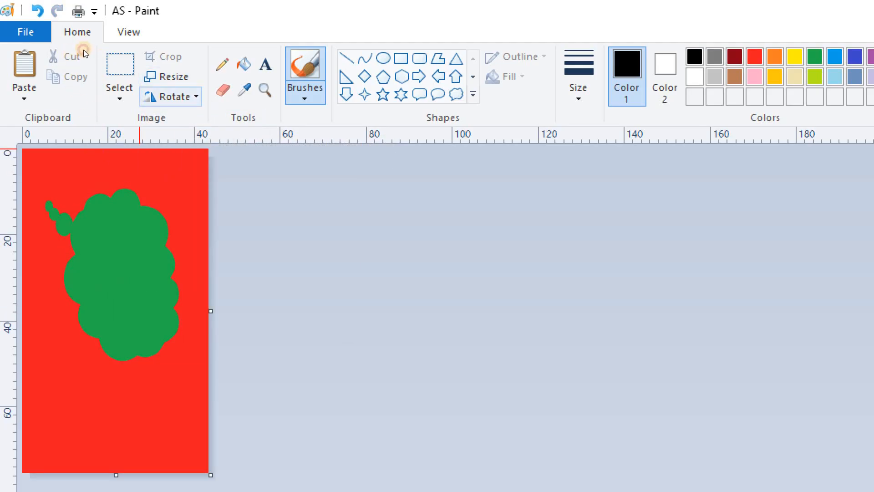
click(171, 97)
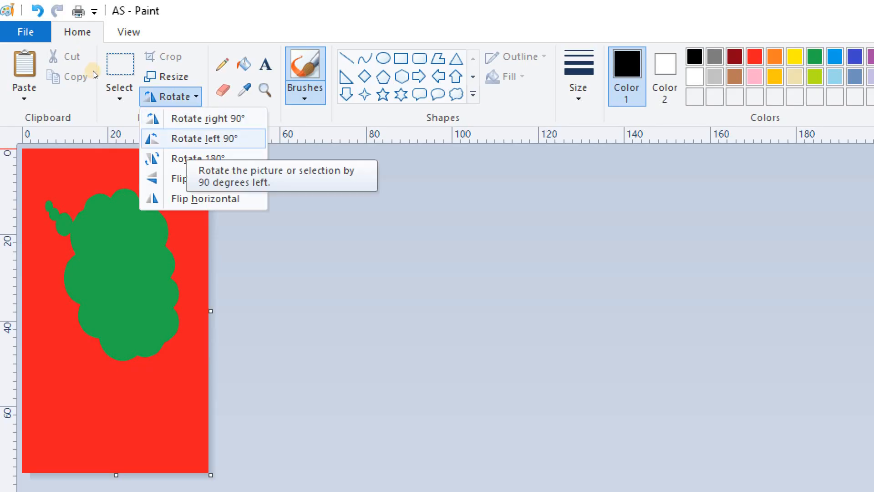
click(187, 139)
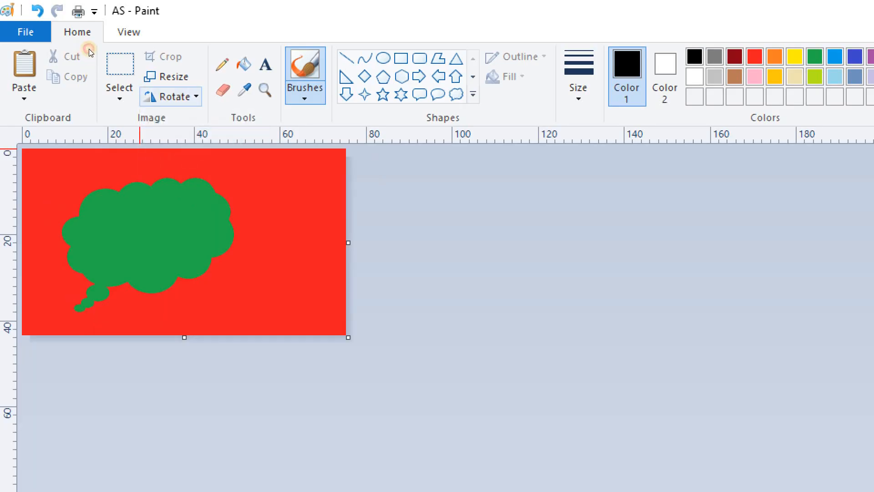
Step: Rotate the whole picture by 180° and repeat the 180° rotation to restore its orientation
click(175, 96)
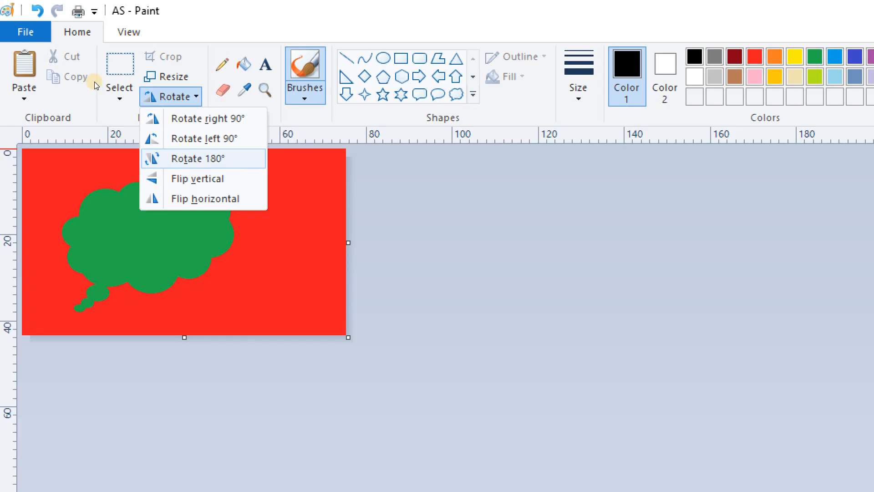
click(198, 159)
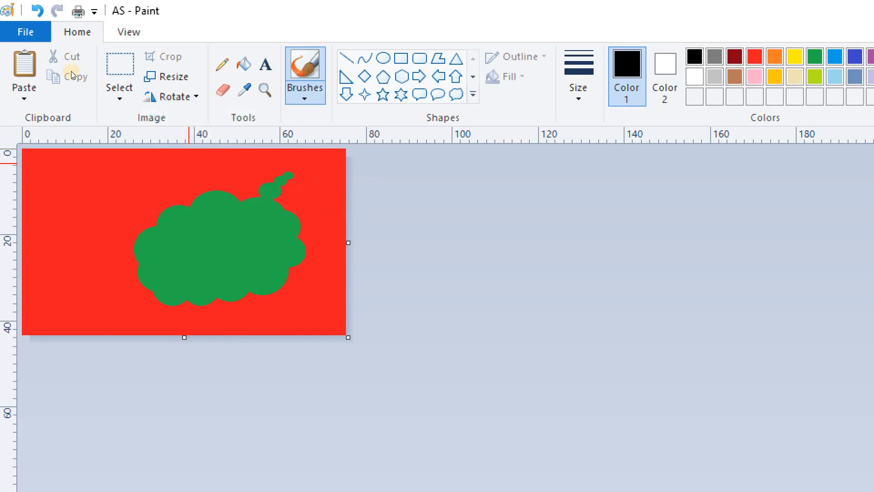
click(174, 97)
click(197, 157)
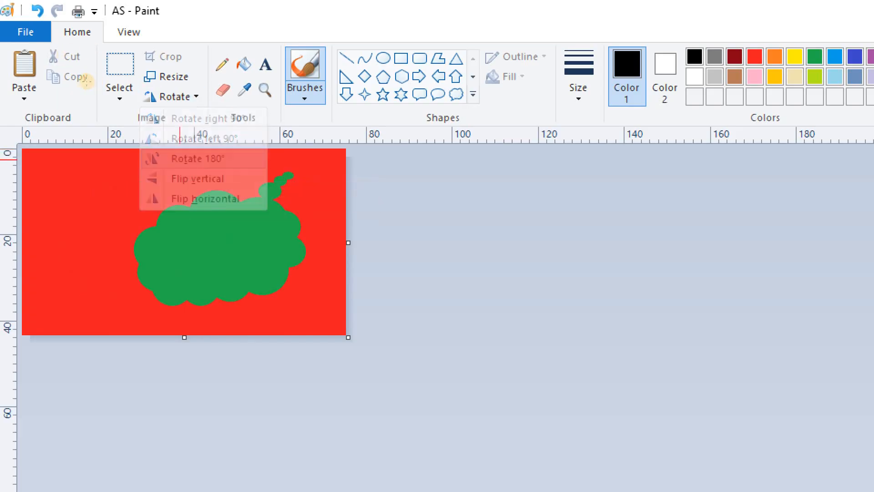
Step: Flip the whole picture vertically and flip it vertically again to restore it
click(171, 96)
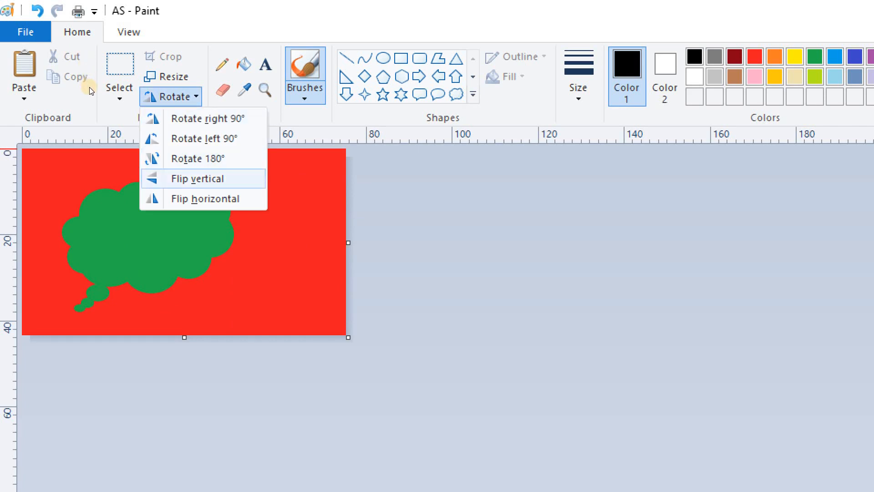
click(198, 178)
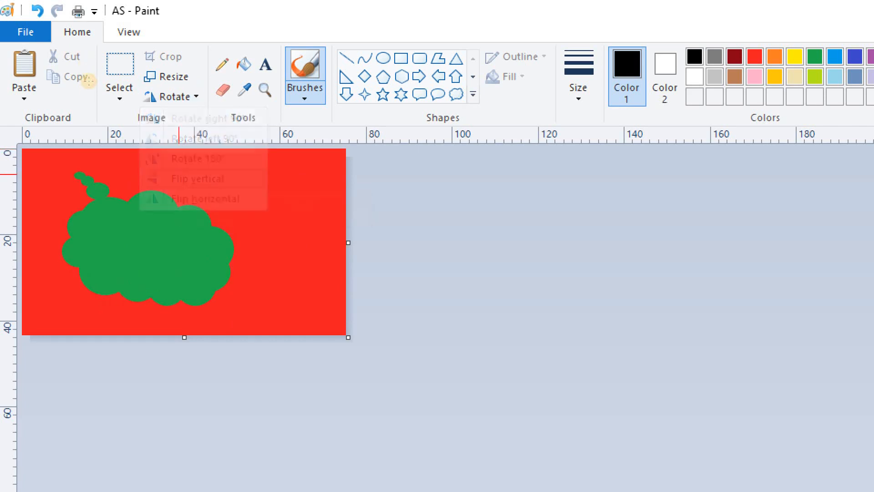
click(172, 97)
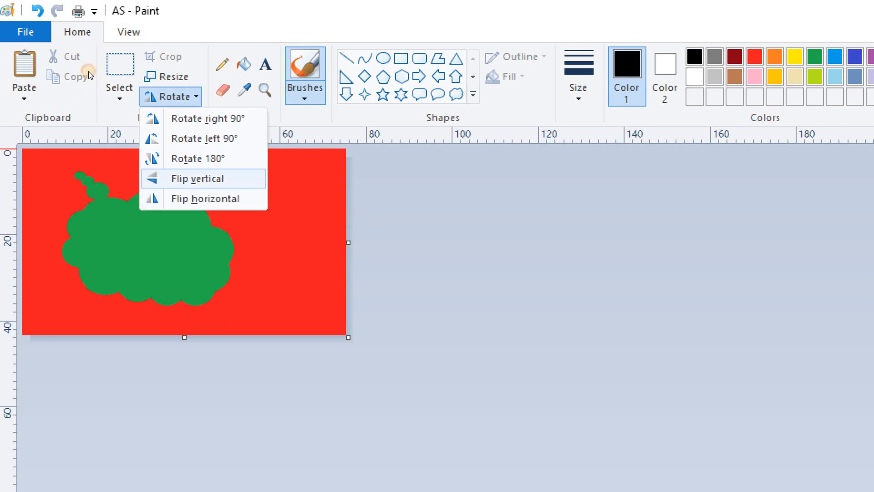
click(197, 178)
Step: Flip the whole picture horizontally and flip it horizontally again to restore it
click(171, 96)
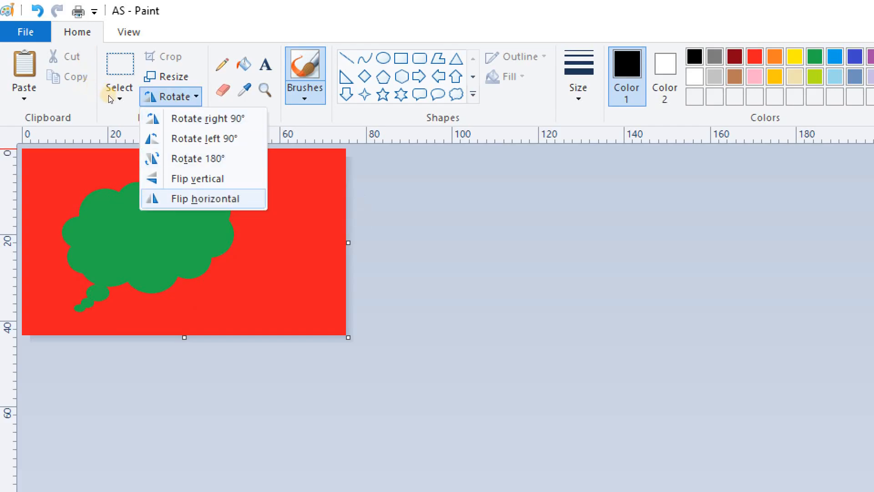
click(205, 199)
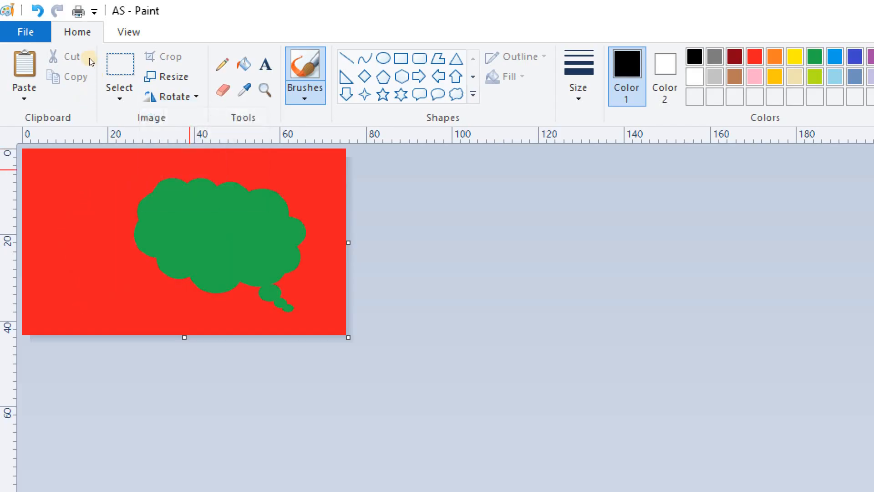
click(171, 96)
click(205, 198)
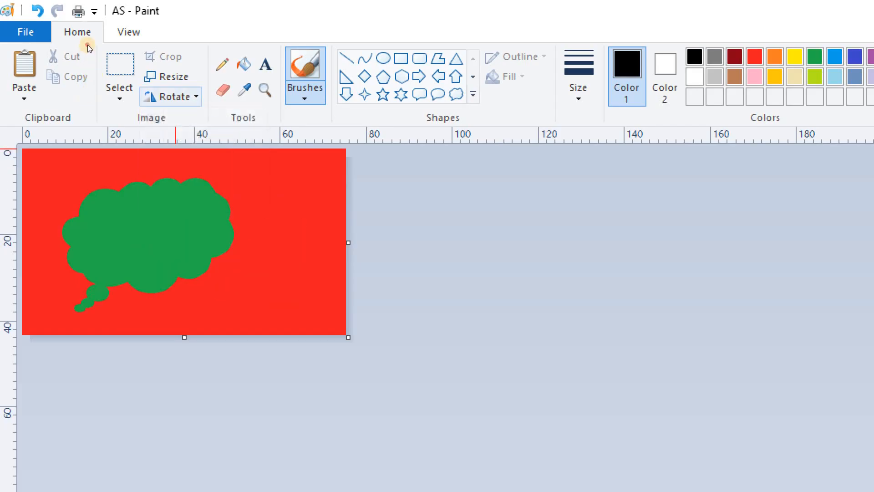
click(171, 96)
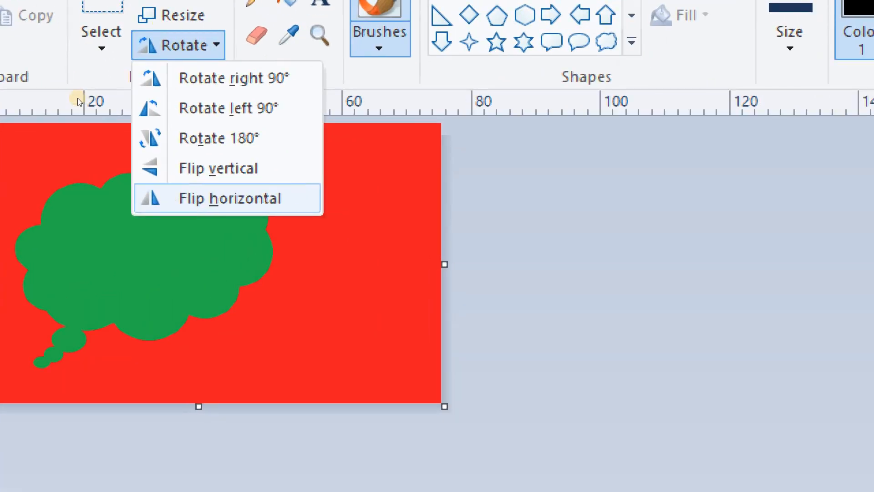
key(Up)
key(Up)
key(Up)
key(Up)
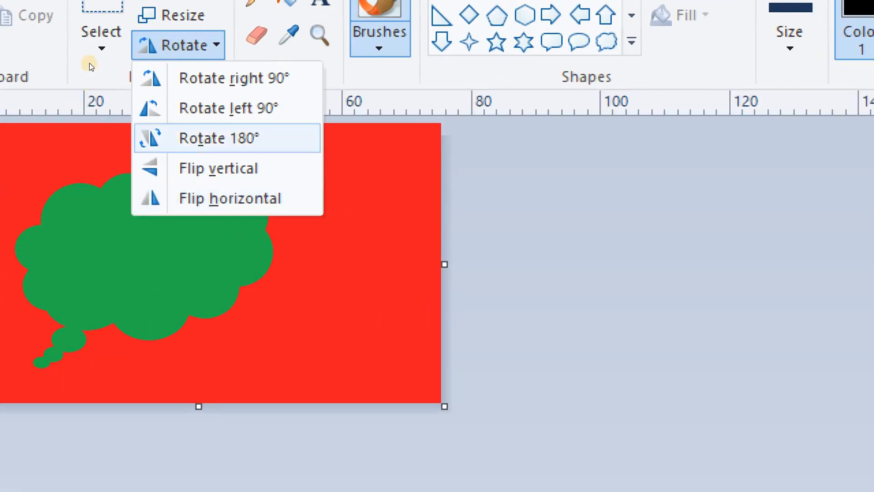
key(Down)
key(Down)
key(Down)
key(Down)
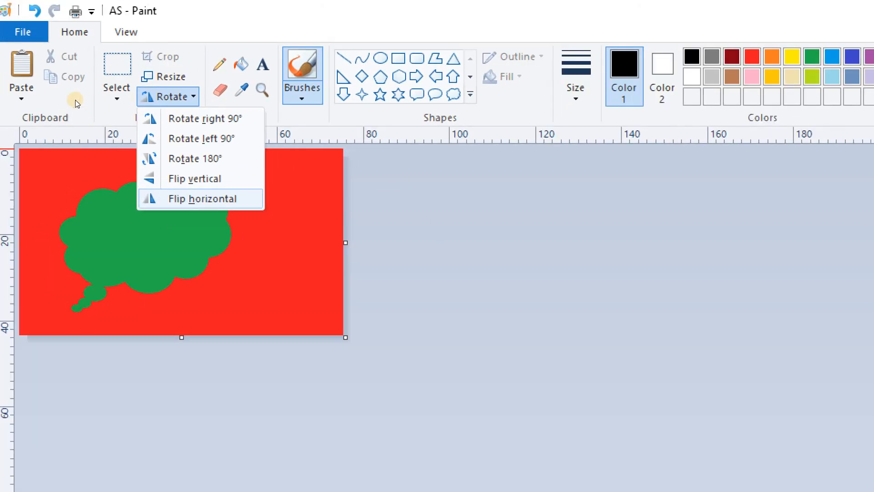
key(Up)
key(Up)
key(Up)
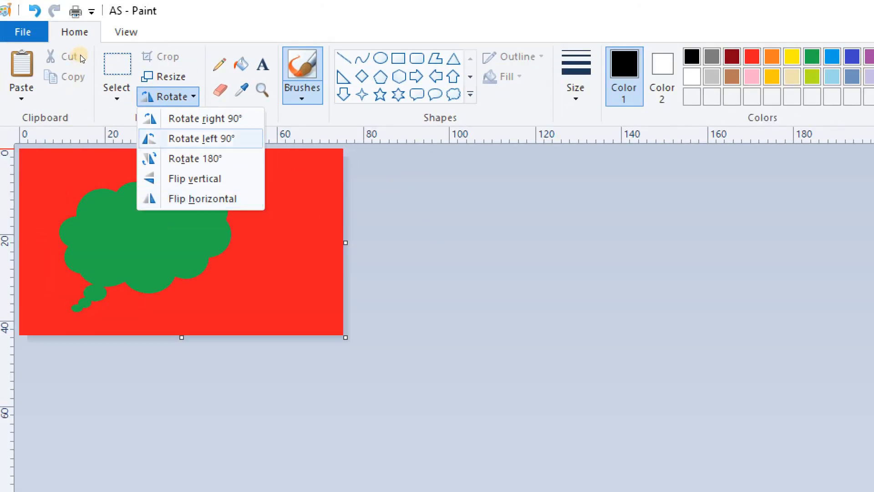
key(Escape)
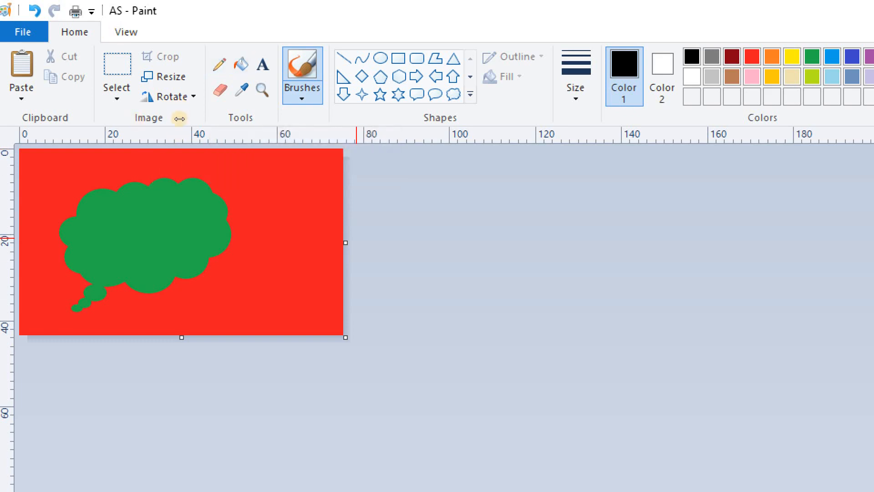
Step: Delete the entire picture content and enlarge the blank canvas to about 339 × 145 cm
key(ctrl+a)
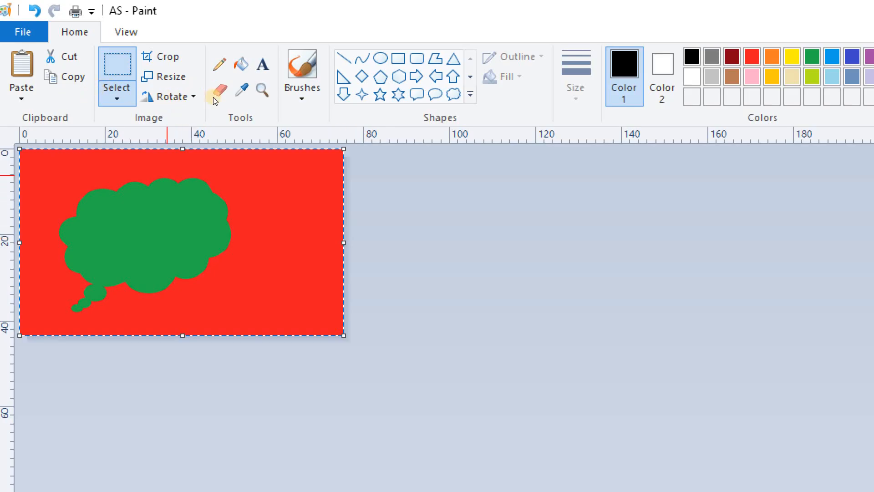
click(205, 123)
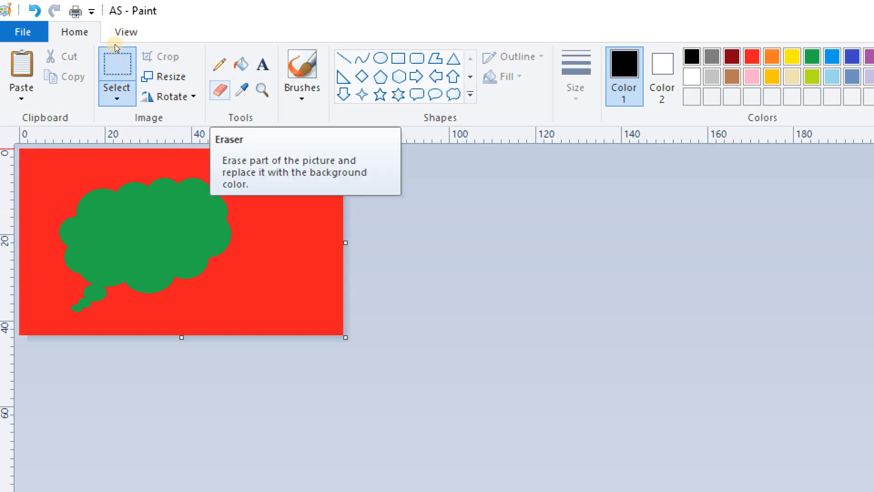
click(104, 98)
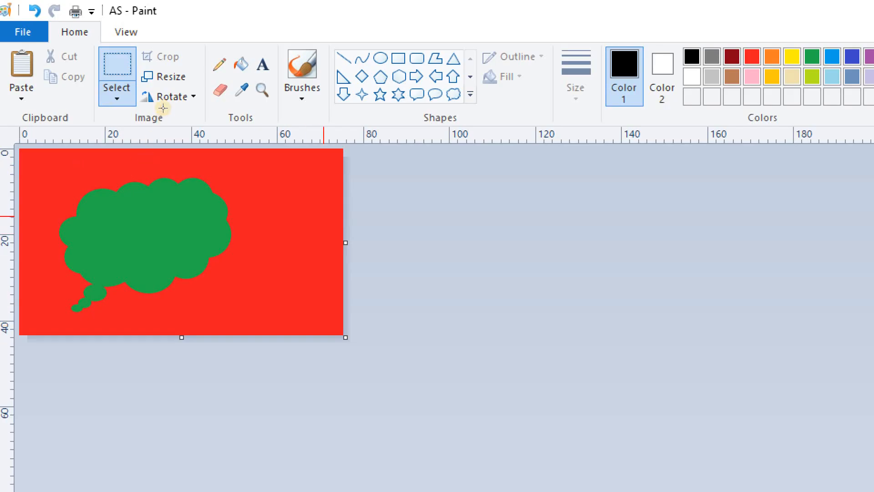
key(ctrl+a)
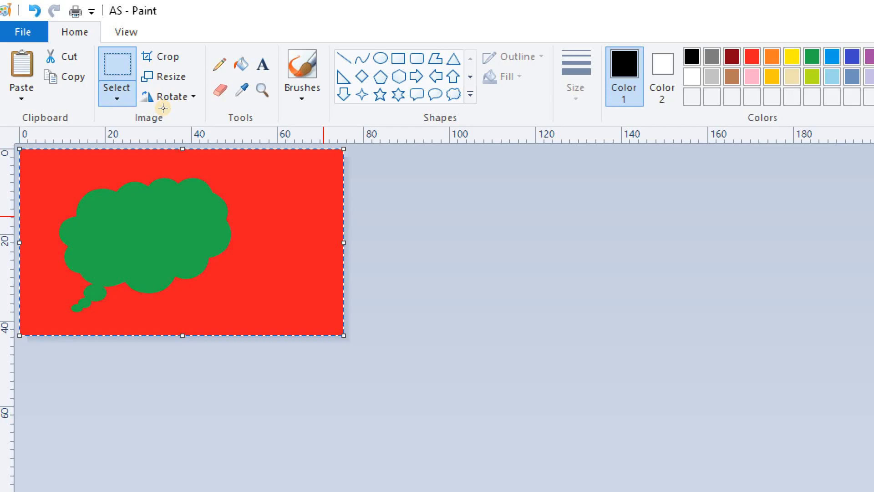
key(Delete)
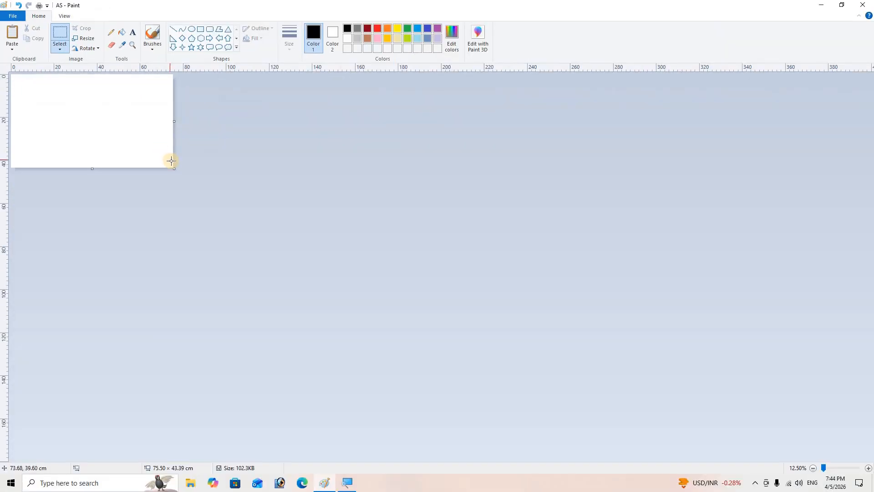
drag(174, 169, 740, 386)
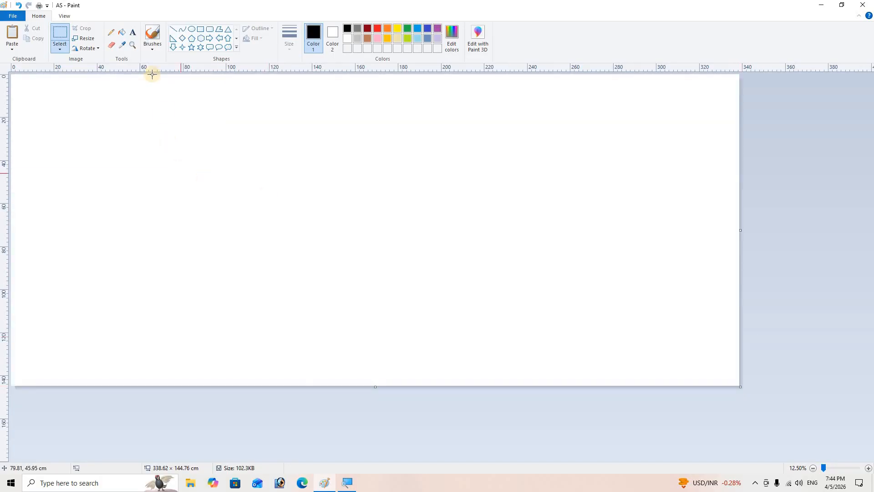
Step: Sketch several thin black freehand lines with the Pencil in the upper-left part of the canvas, including a small cross
click(112, 33)
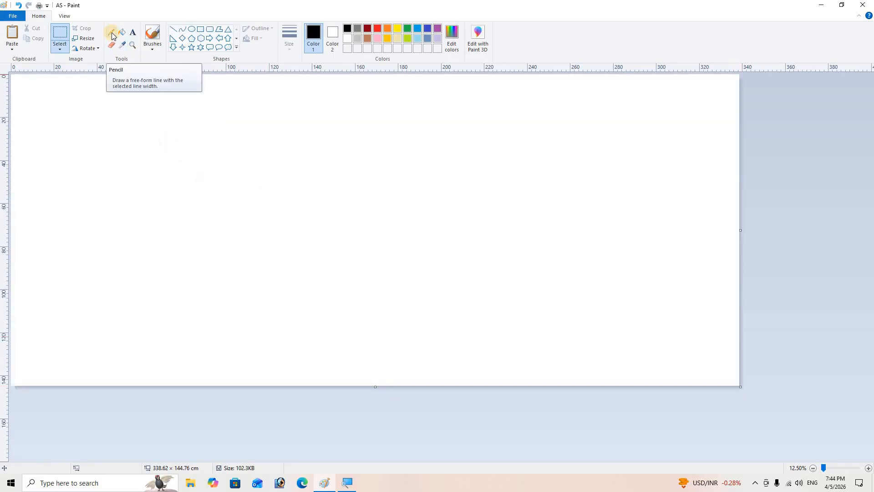
click(112, 35)
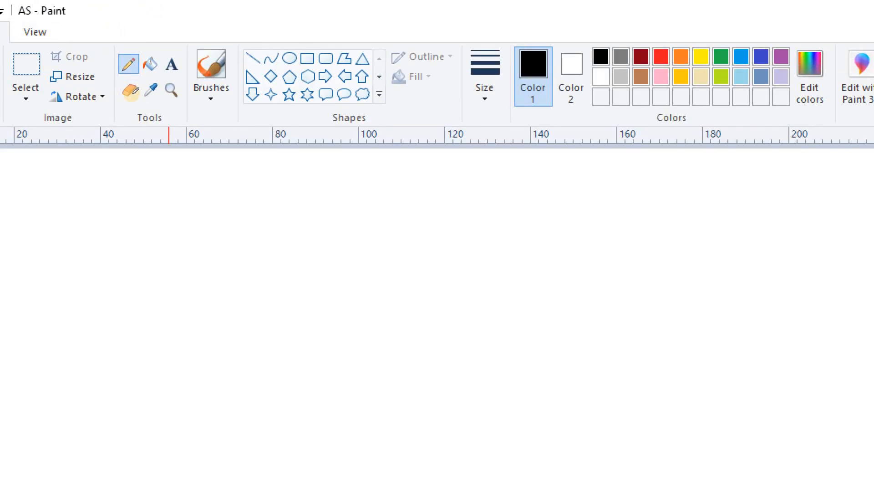
drag(186, 201, 189, 263)
drag(133, 214, 214, 226)
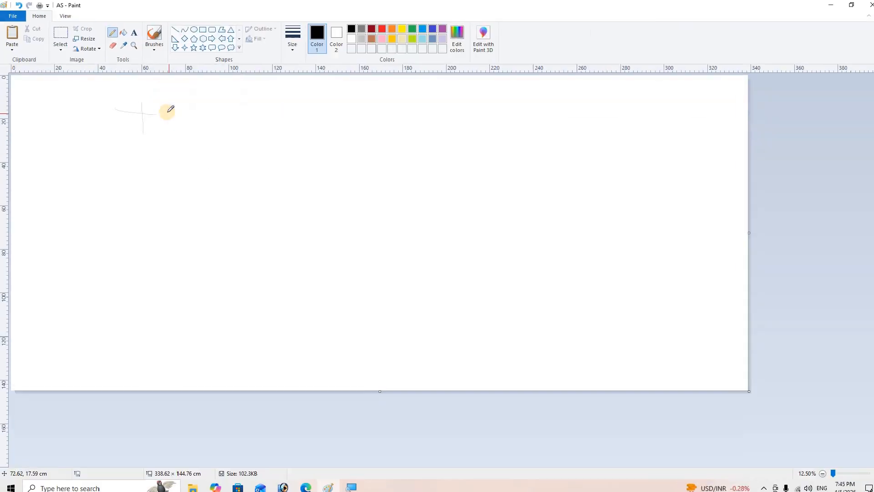
mouse_move(250, 227)
mouse_down()
mouse_move(258, 248)
mouse_move(300, 275)
mouse_move(531, 283)
mouse_up()
drag(315, 139, 312, 129)
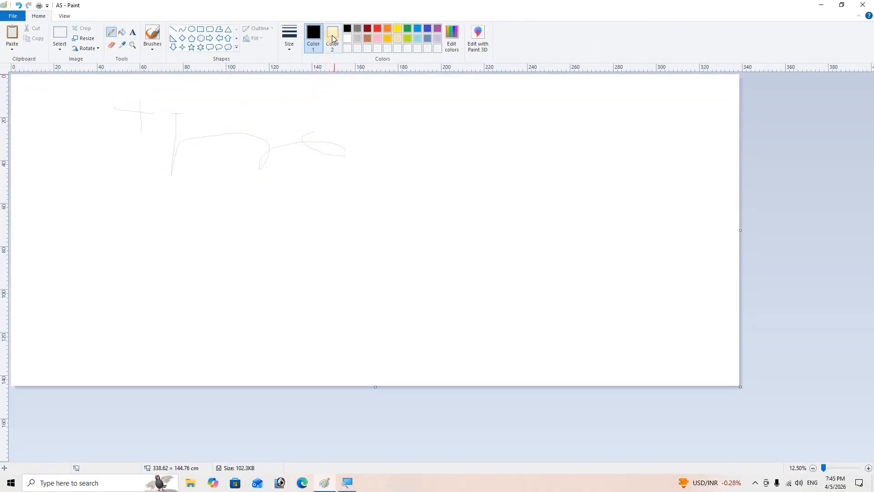
Step: Scribble thin freehand Pencil lines over the black sketch, first in dark red and then in yellow
click(367, 29)
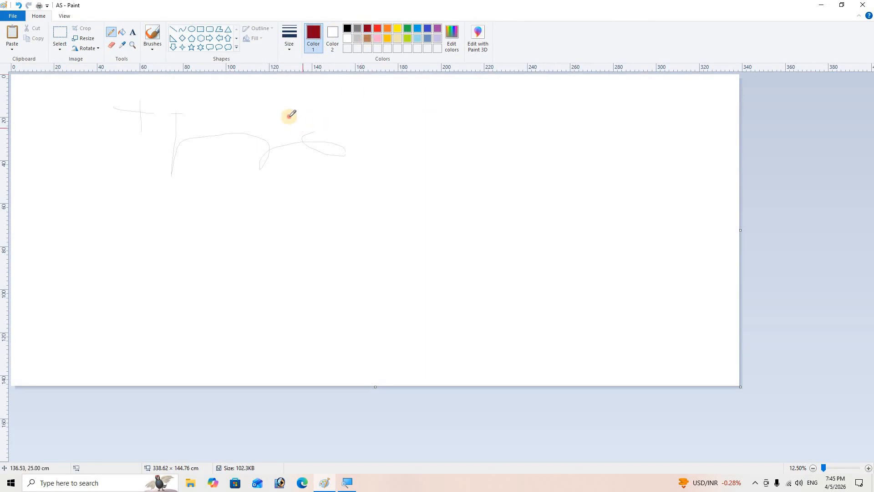
drag(289, 117, 232, 194)
mouse_move(247, 153)
mouse_down()
mouse_move(340, 130)
mouse_move(135, 117)
mouse_move(220, 168)
mouse_move(139, 190)
mouse_move(285, 186)
mouse_up()
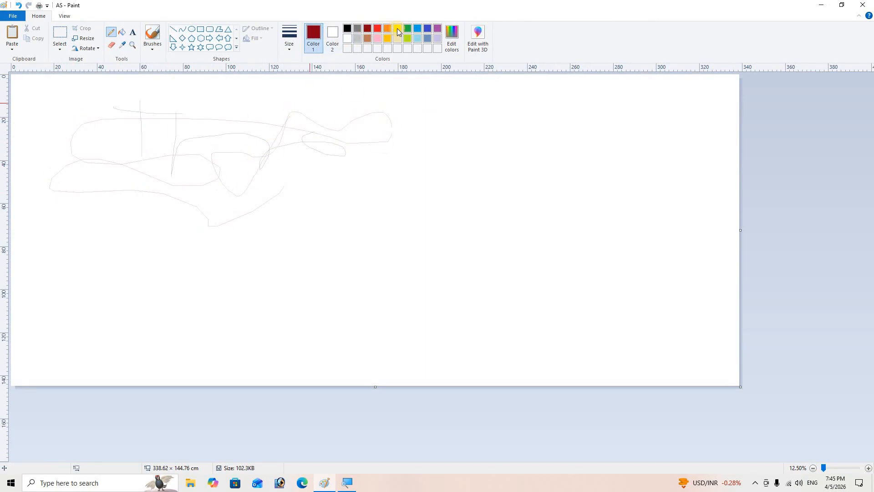
click(398, 28)
mouse_move(220, 130)
mouse_down()
mouse_move(172, 213)
mouse_move(287, 155)
mouse_move(200, 145)
mouse_move(172, 115)
mouse_move(160, 119)
mouse_move(197, 156)
mouse_move(197, 142)
mouse_move(157, 117)
mouse_up()
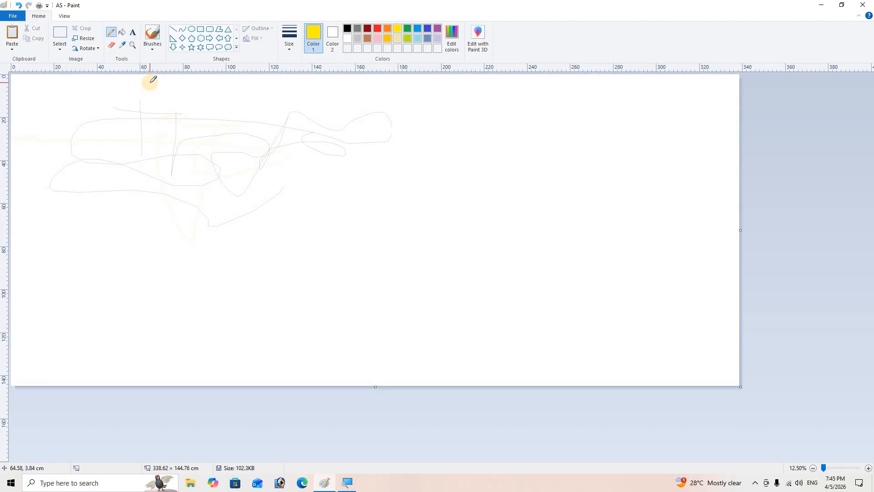
Step: Draw thicker Pencil strokes: a yellow cross, a long slanted dark red line and two crossing black lines
mouse_move(150, 83)
mouse_down()
mouse_move(144, 181)
mouse_move(96, 160)
mouse_move(221, 169)
mouse_up()
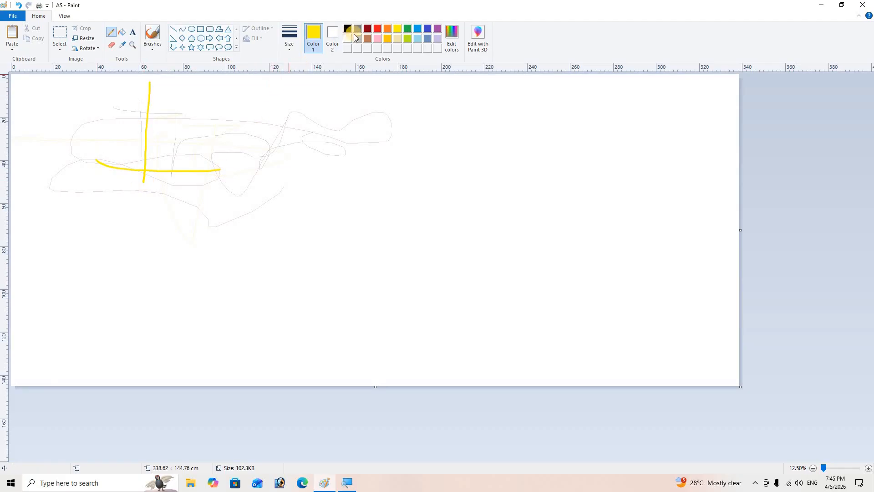
click(367, 28)
drag(214, 111, 168, 293)
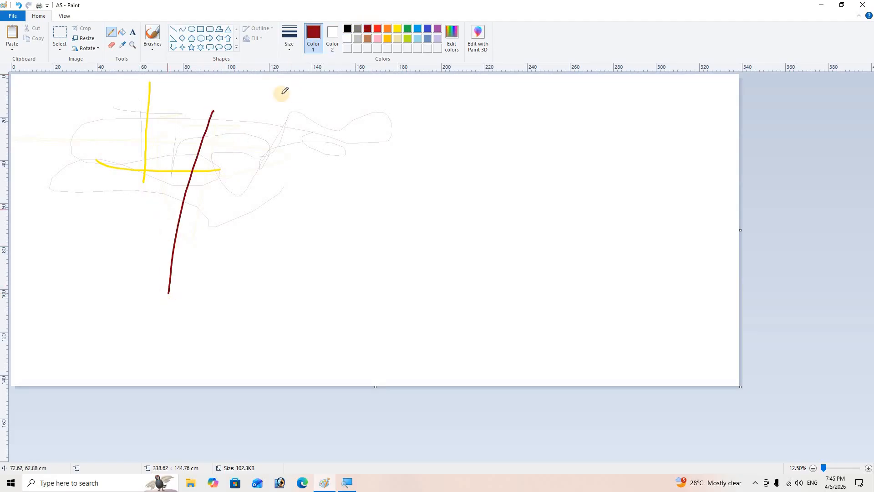
click(348, 30)
drag(274, 105, 185, 262)
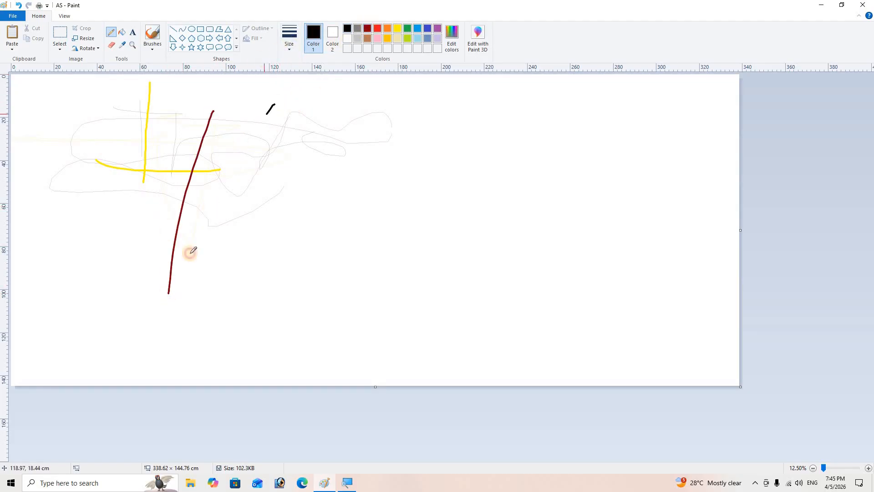
click(238, 115)
drag(253, 200, 252, 204)
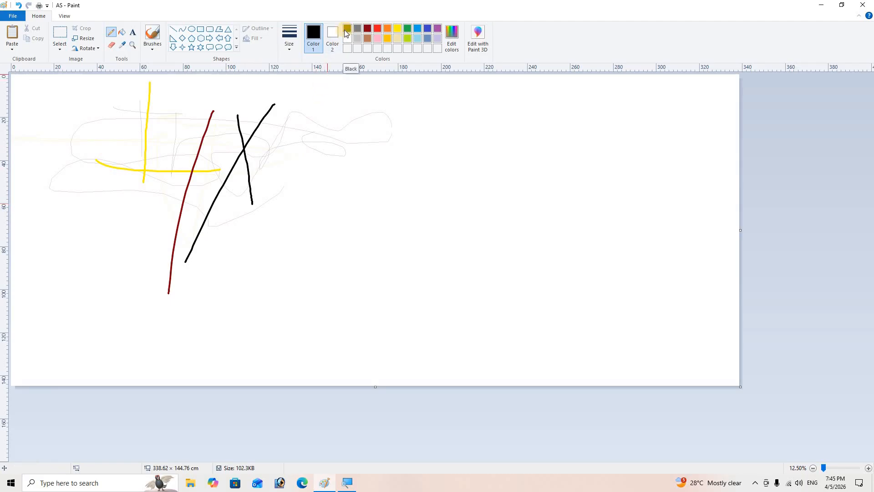
Step: Draw a wavy green Pencil curve beside the black lines, then run white Color 2 strokes across them
click(408, 30)
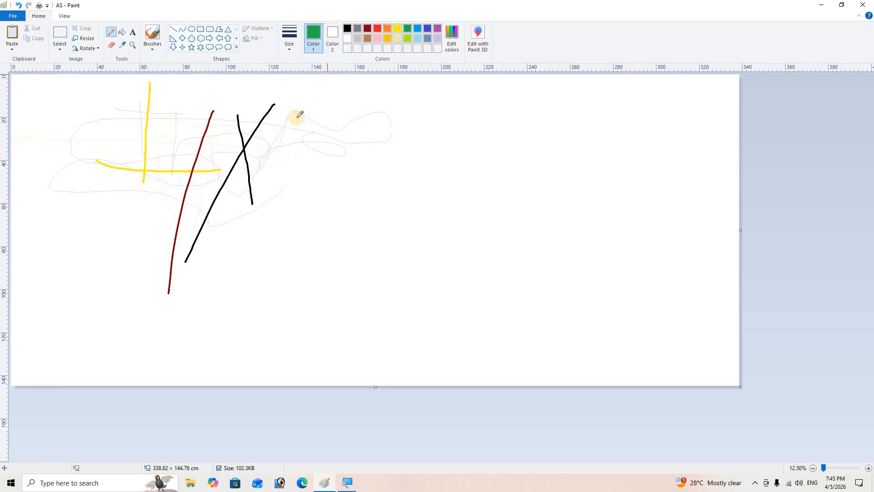
mouse_move(259, 189)
mouse_down()
mouse_move(285, 202)
mouse_move(312, 114)
mouse_move(407, 115)
mouse_up()
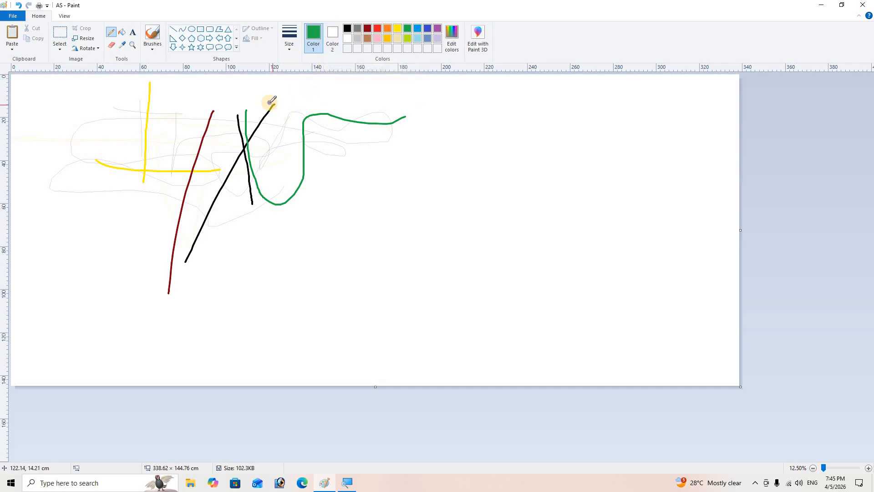
drag(250, 192, 268, 107)
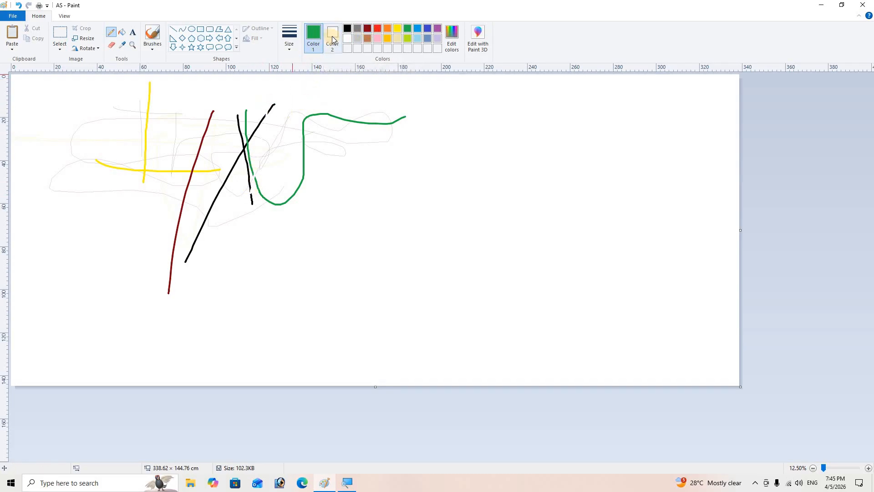
Step: Set Color 2 to indigo and draw freehand Pencil curves with it, plus one curve in the green Color 1
click(333, 41)
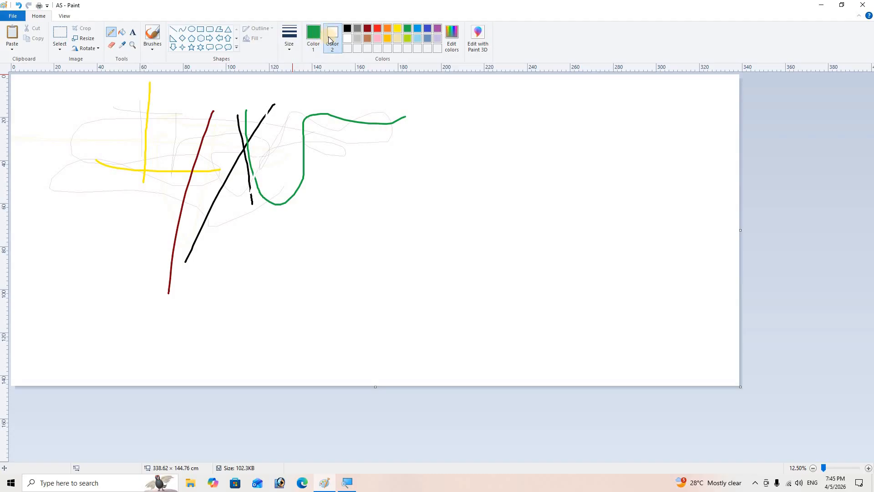
click(428, 29)
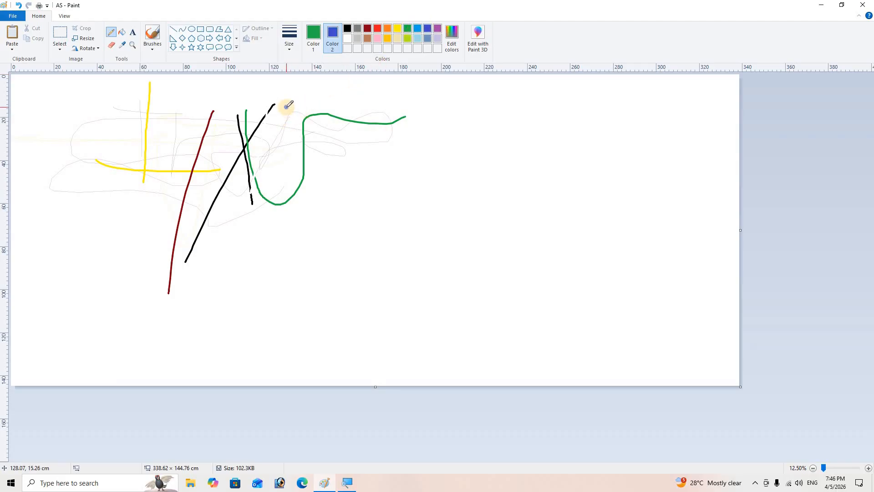
mouse_move(288, 106)
mouse_down()
mouse_move(256, 242)
mouse_move(213, 173)
mouse_move(163, 162)
mouse_move(113, 187)
mouse_move(114, 223)
mouse_move(137, 220)
mouse_move(144, 186)
mouse_up()
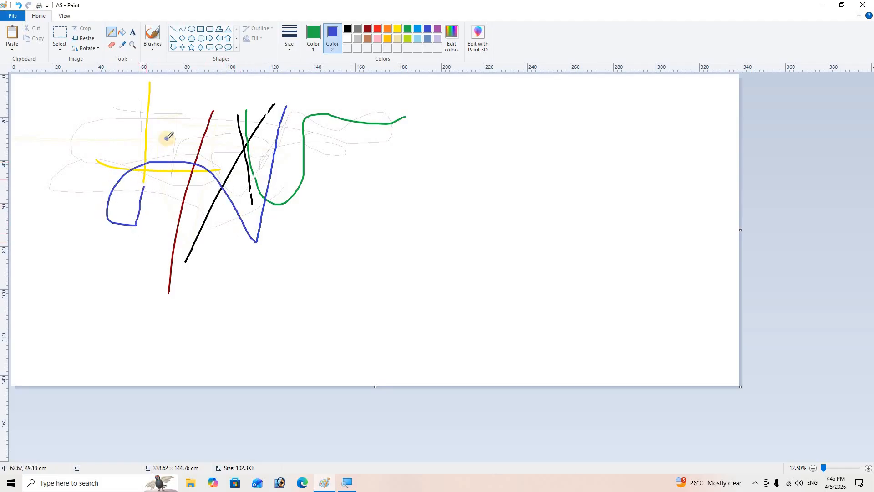
mouse_move(168, 136)
mouse_down()
mouse_move(194, 117)
mouse_move(241, 109)
mouse_move(371, 108)
mouse_up()
mouse_move(336, 85)
mouse_down()
mouse_move(302, 213)
mouse_move(345, 218)
mouse_move(373, 195)
mouse_up()
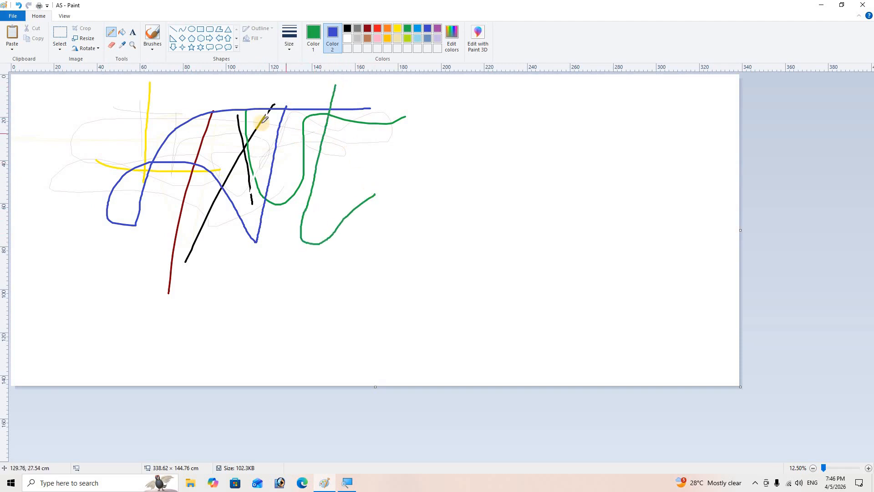
Step: Try different Pencil line widths by drawing green strokes from the thinnest to the thickest size over the sketch
click(112, 34)
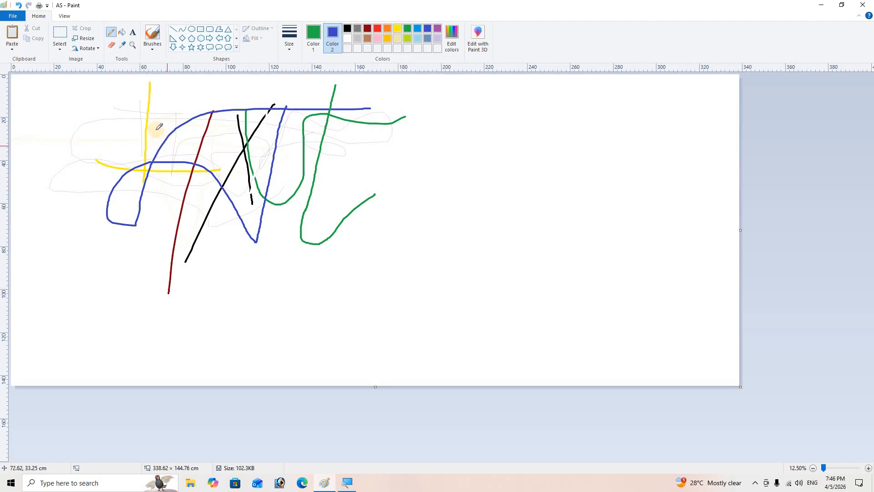
click(297, 46)
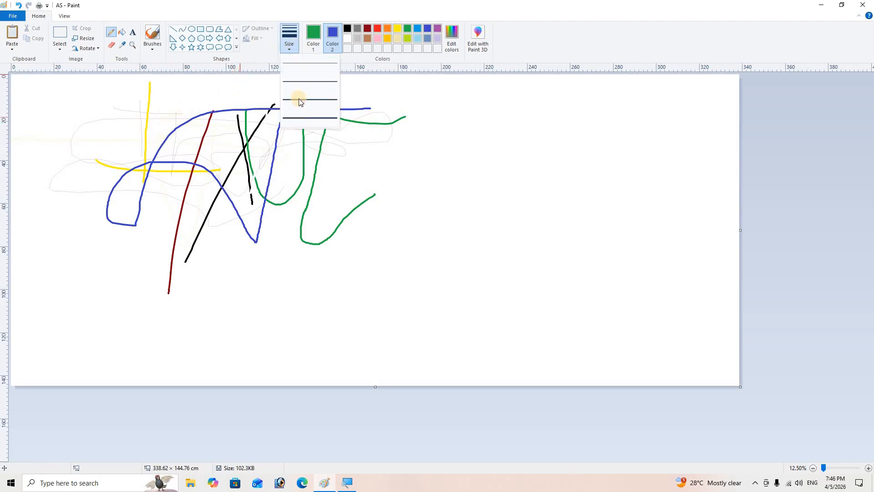
click(303, 73)
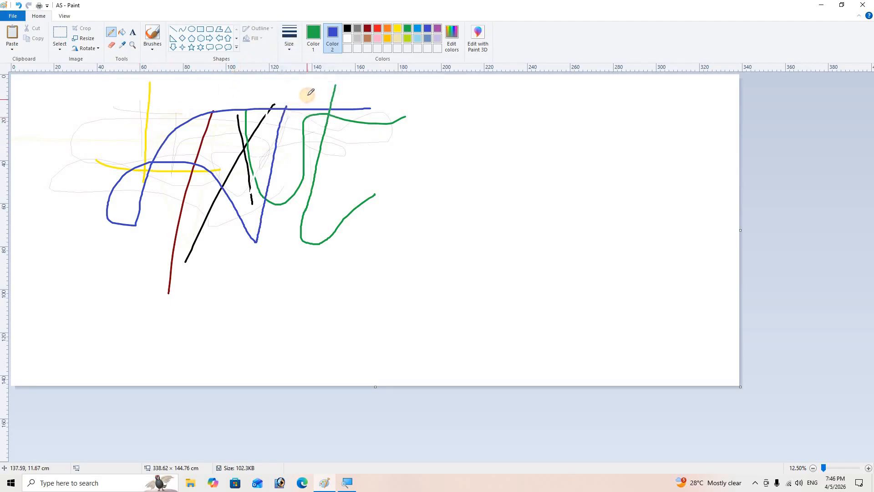
click(289, 40)
click(295, 118)
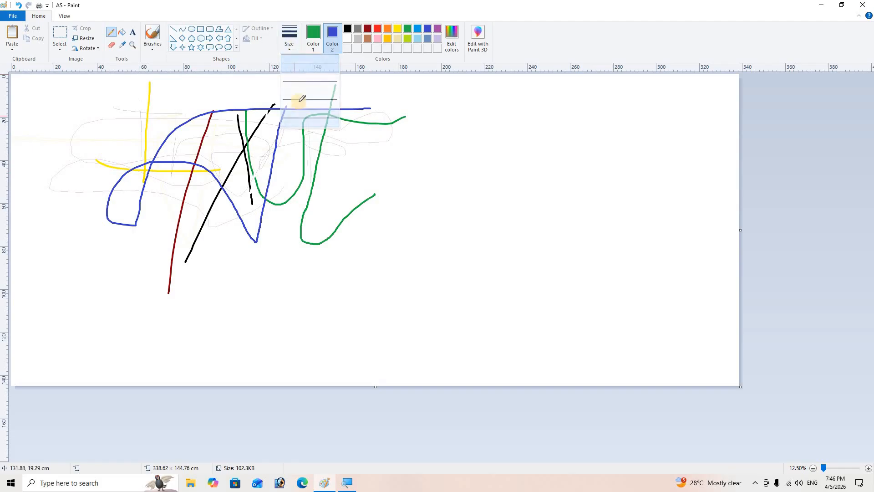
mouse_move(296, 174)
mouse_down()
mouse_move(242, 154)
mouse_move(164, 149)
mouse_move(151, 107)
mouse_move(159, 160)
mouse_up()
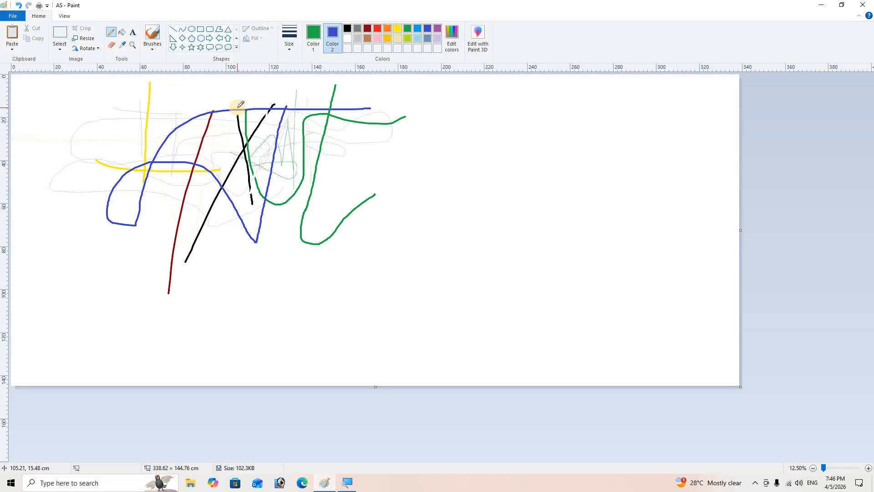
drag(237, 100, 219, 149)
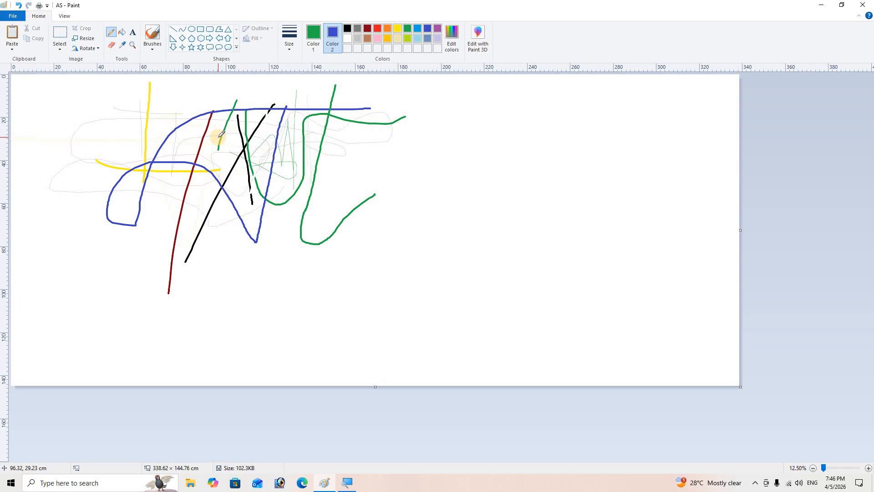
drag(219, 136, 212, 264)
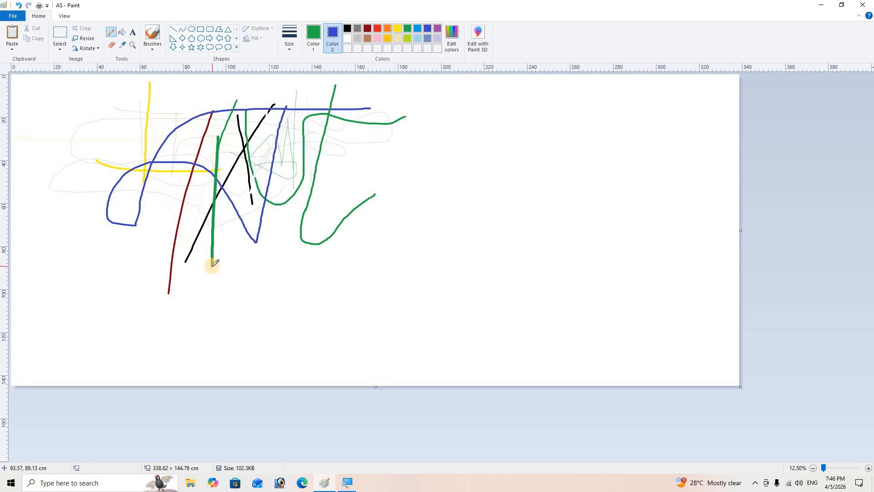
drag(249, 237, 235, 304)
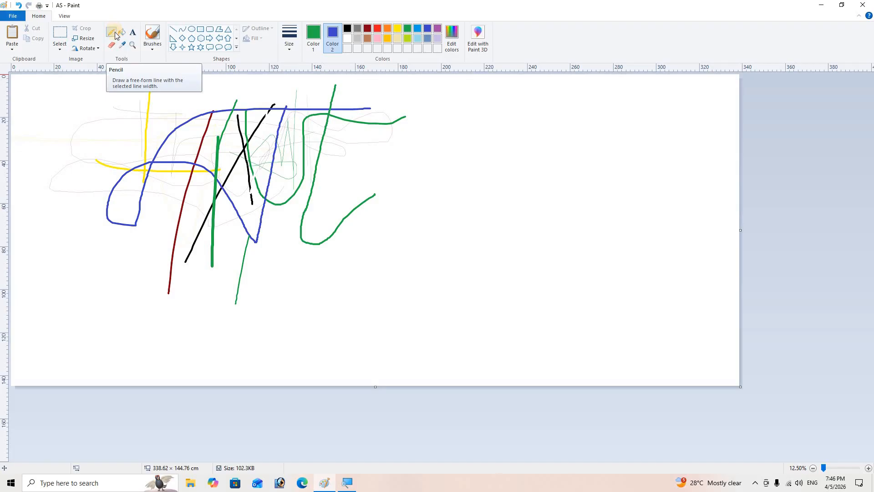
Step: Run the Eraser horizontally and vertically across the left part of the sketch with indigo as Color 2
click(114, 47)
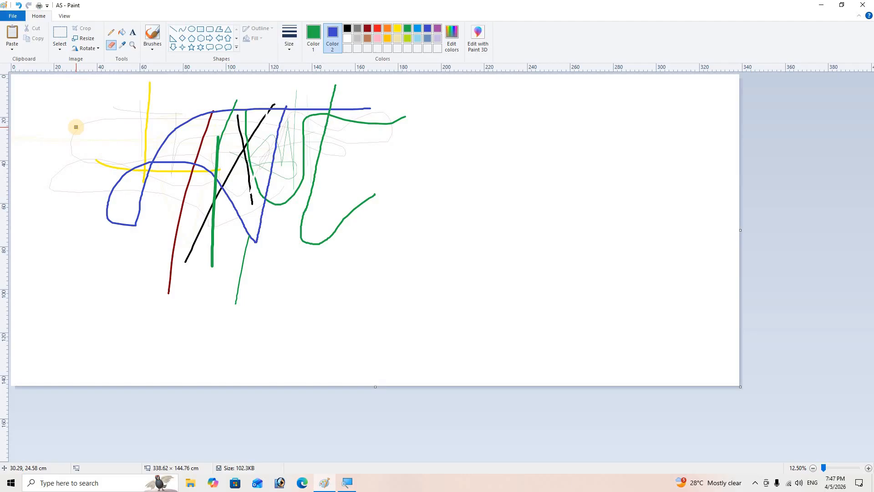
drag(47, 140, 207, 142)
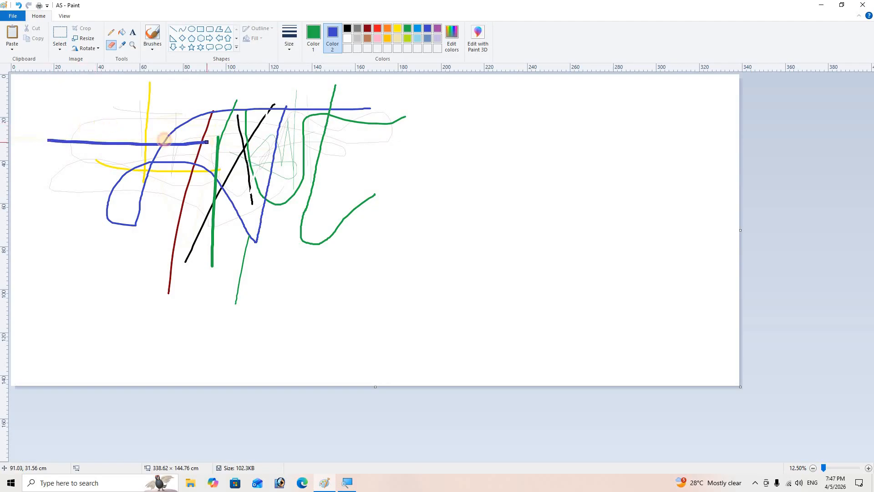
drag(87, 112, 78, 207)
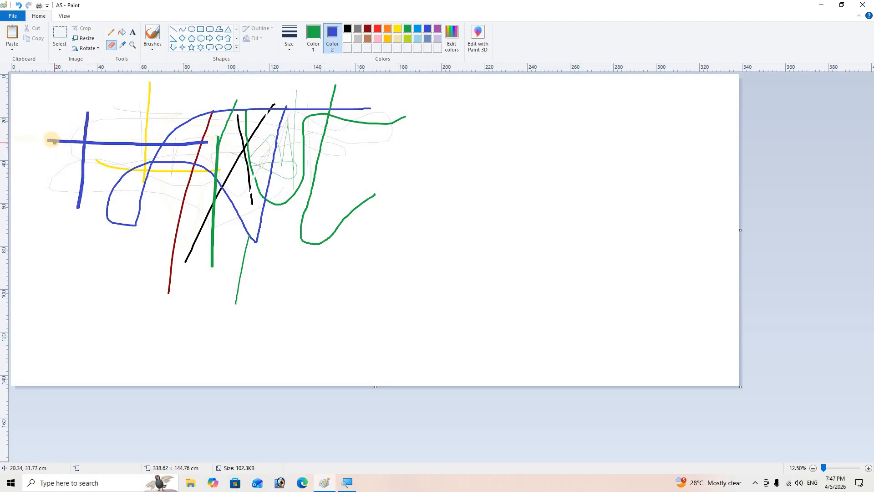
Step: Add a diagonal indigo Eraser stroke at the sketch's left end, then set Color 2 to white and erase parts of the left lines
mouse_move(47, 140)
mouse_down()
mouse_move(64, 187)
mouse_move(81, 201)
mouse_up()
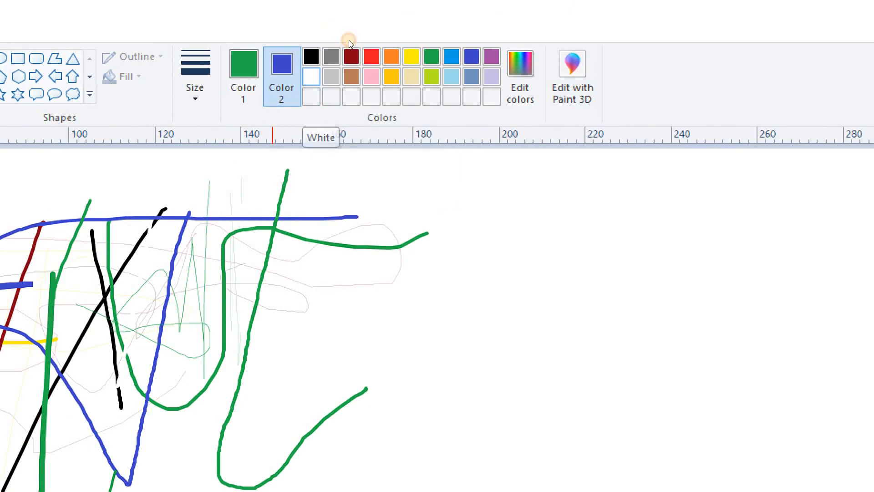
click(311, 77)
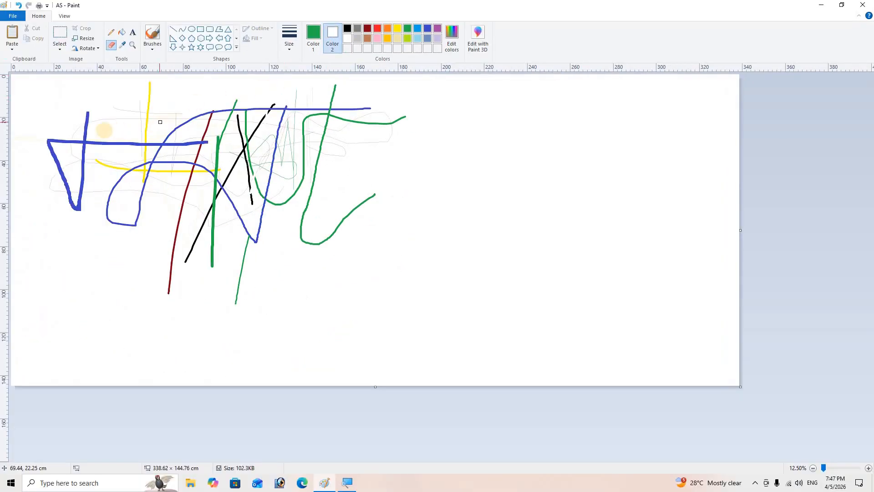
mouse_move(76, 140)
mouse_down()
mouse_move(62, 143)
mouse_move(169, 146)
mouse_up()
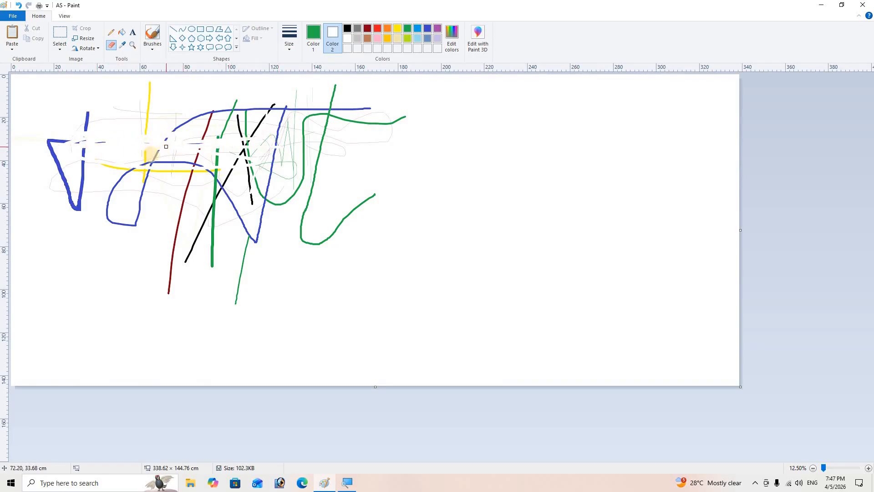
scroll(156, 146, up, 2)
mouse_move(308, 270)
mouse_down()
mouse_move(329, 231)
mouse_move(272, 248)
mouse_move(318, 277)
mouse_move(267, 305)
mouse_move(168, 336)
mouse_move(170, 354)
mouse_move(185, 366)
mouse_move(240, 335)
mouse_move(255, 337)
mouse_move(242, 344)
mouse_move(248, 387)
mouse_move(271, 379)
mouse_move(297, 318)
mouse_move(323, 321)
mouse_move(308, 335)
mouse_move(417, 353)
mouse_move(349, 248)
mouse_move(460, 258)
mouse_move(575, 239)
mouse_move(537, 220)
mouse_move(567, 161)
mouse_move(565, 105)
mouse_move(550, 252)
mouse_move(534, 107)
mouse_move(523, 228)
mouse_move(407, 206)
mouse_up()
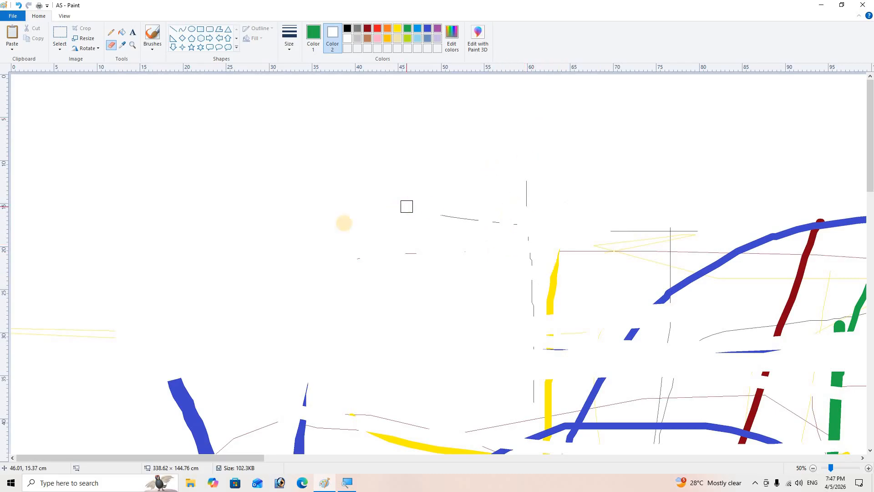
Step: Use Fill with color to flood the canvas background with the green Color 1, then refill it with the white Color 2
click(122, 34)
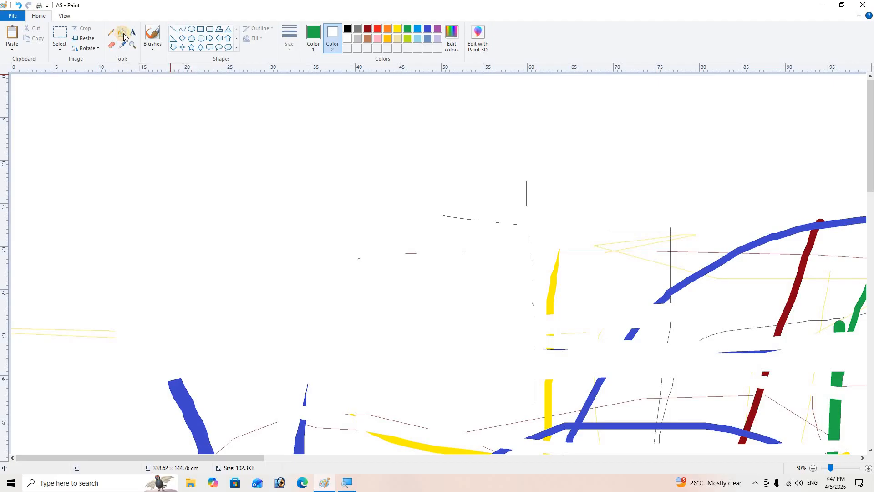
click(314, 38)
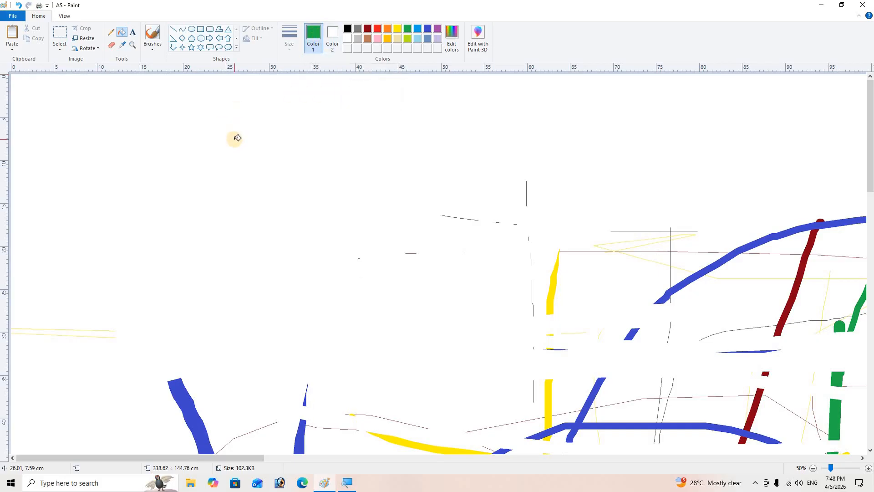
click(236, 208)
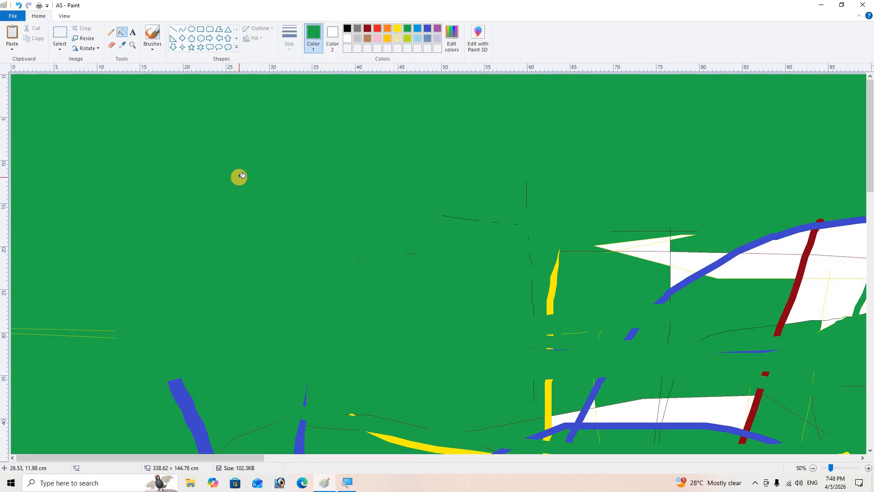
scroll(209, 201, down, 2)
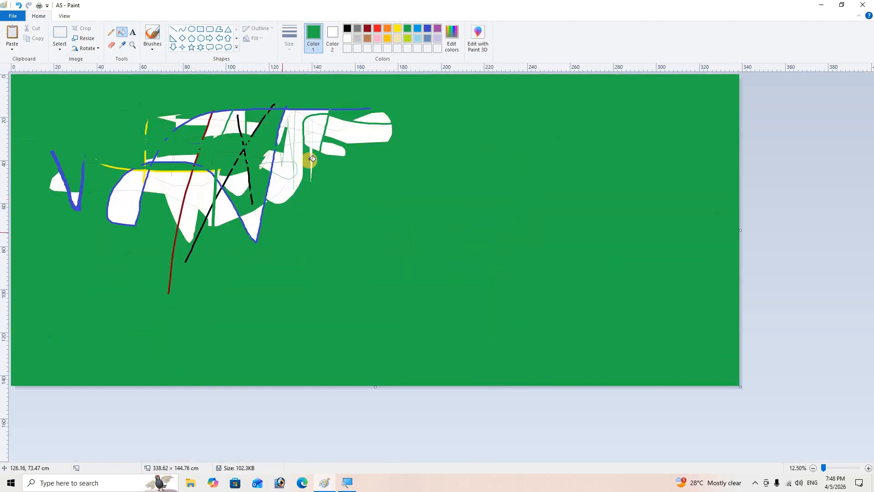
right_click(372, 204)
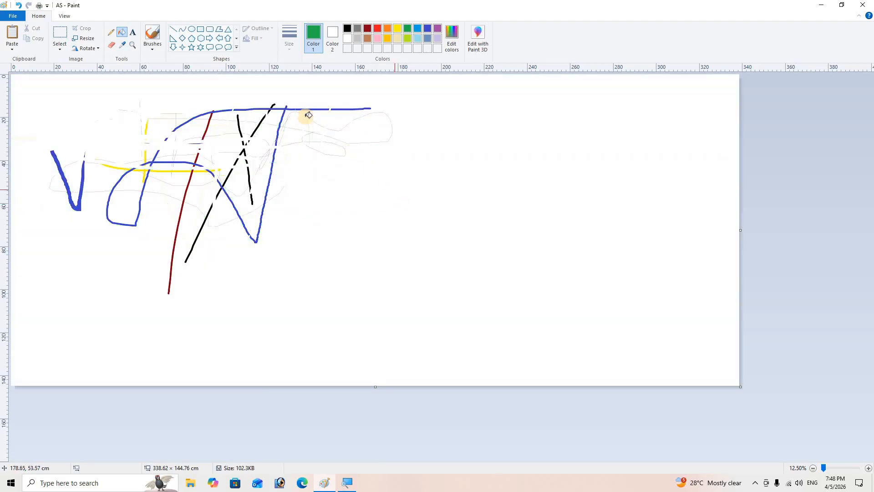